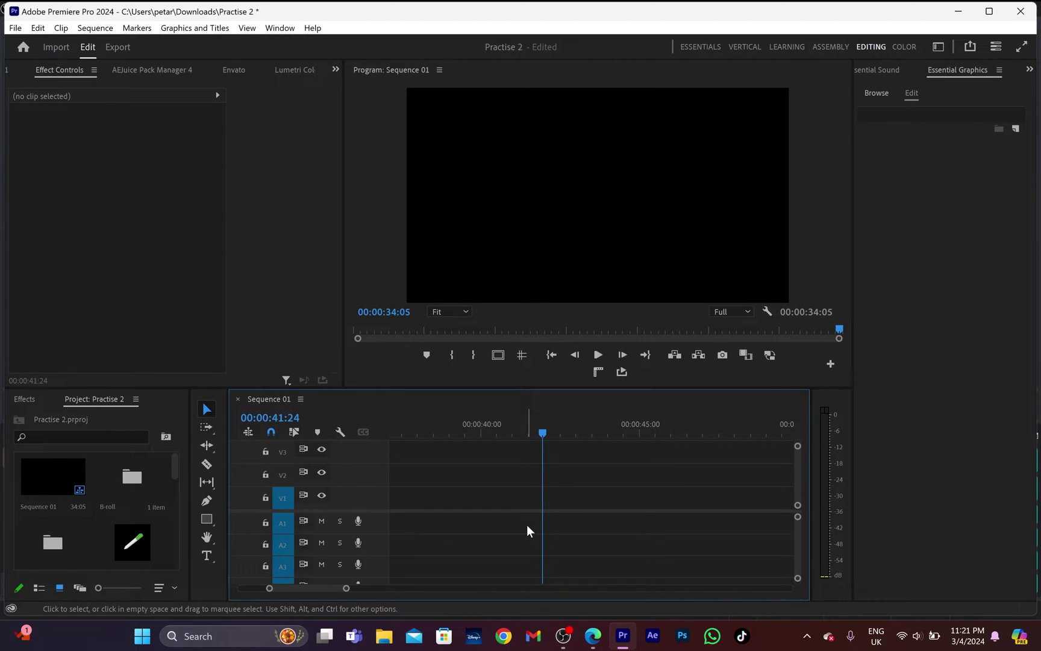
# Step: Draw a wide 946 × 174 grey rectangle in the upper middle of the frame
pyautogui.click(211, 520)
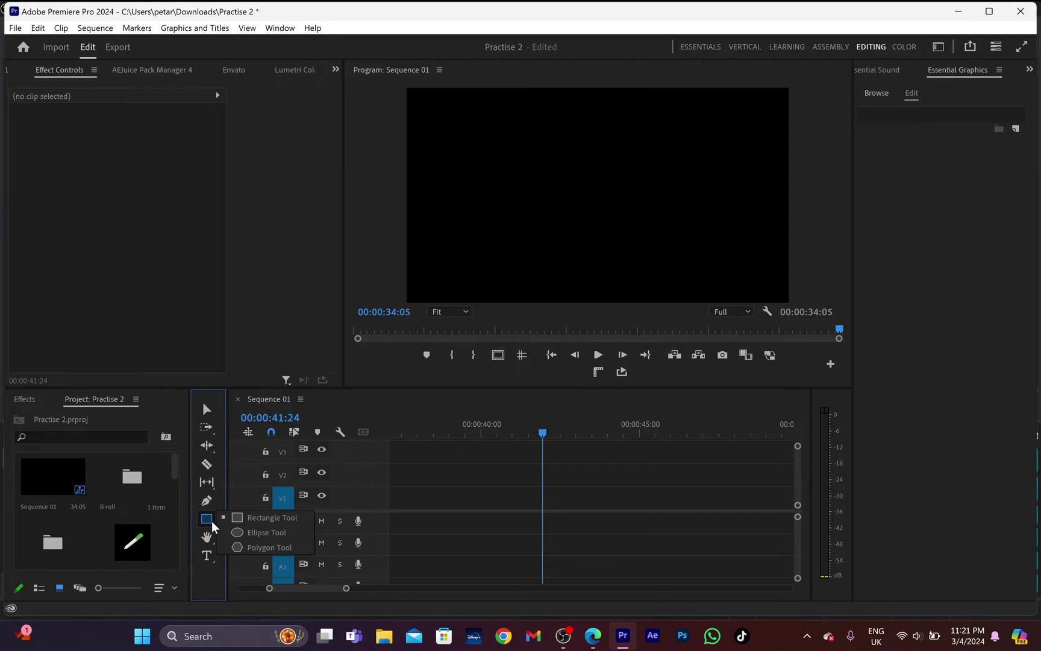
pyautogui.click(247, 524)
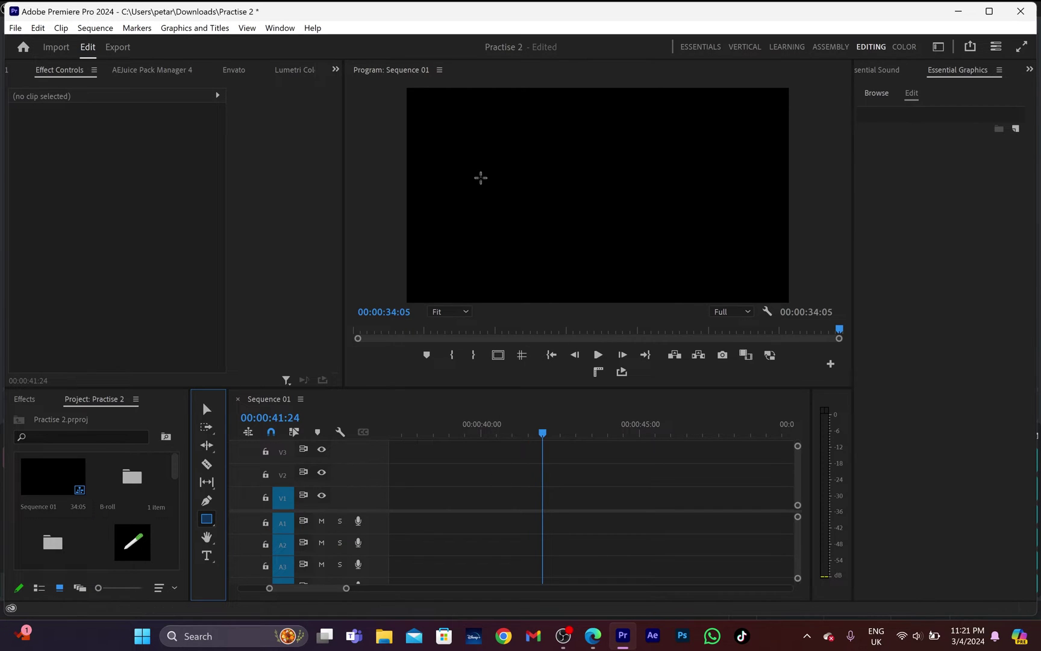
pyautogui.moveTo(496, 175)
pyautogui.mouseDown()
pyautogui.moveTo(523, 202)
pyautogui.moveTo(685, 214)
pyautogui.mouseUp()
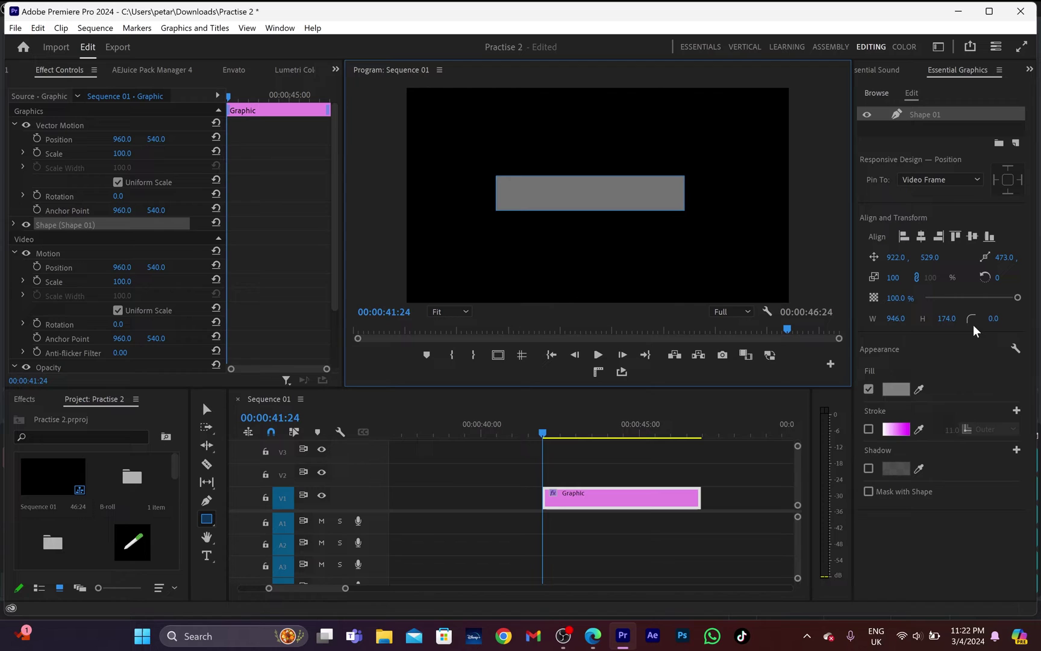
# Step: Raise the rectangle's corner radius to 36.3 in Essential Graphics
pyautogui.moveTo(994, 320); pyautogui.dragTo(1036, 320)
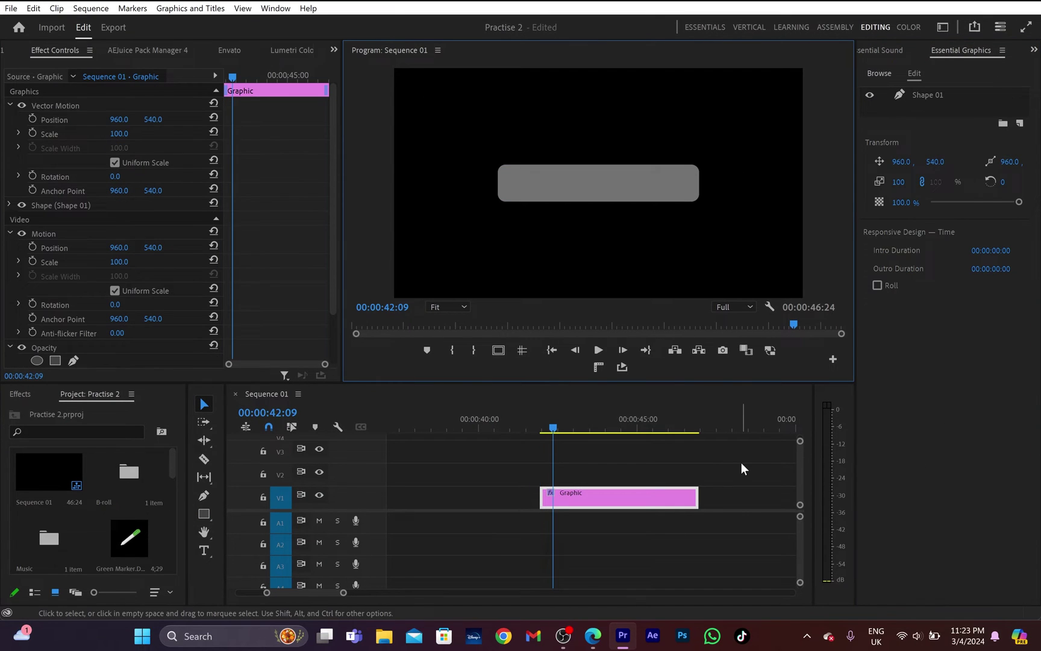
# Step: Add a 'subscribe' text layer on top of the grey rectangle
pyautogui.click(632, 498)
pyautogui.press('t')
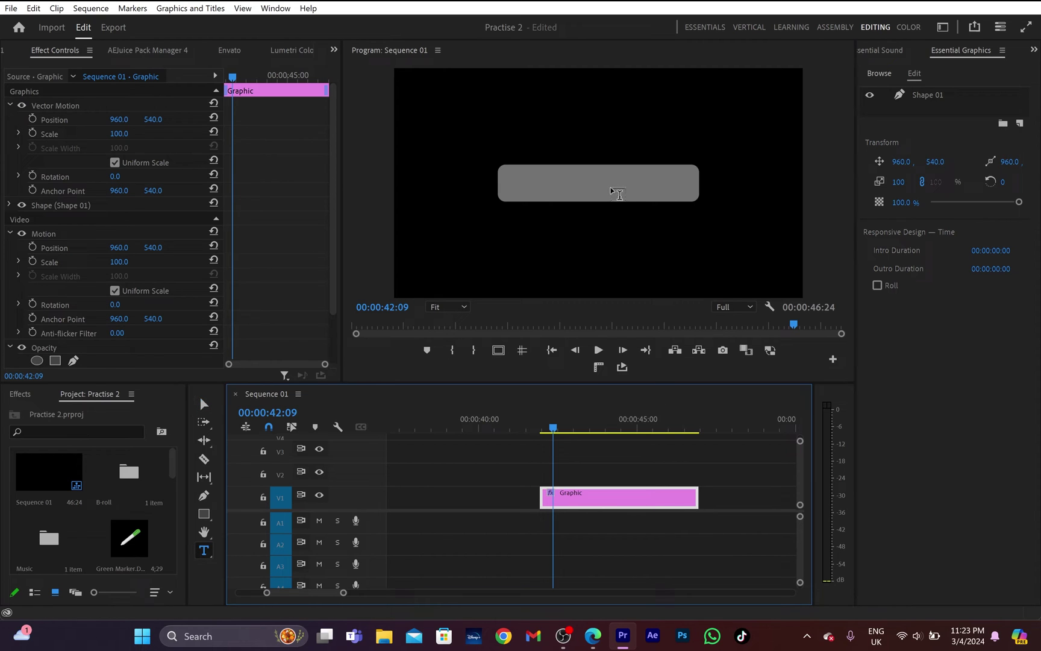
pyautogui.click(540, 186)
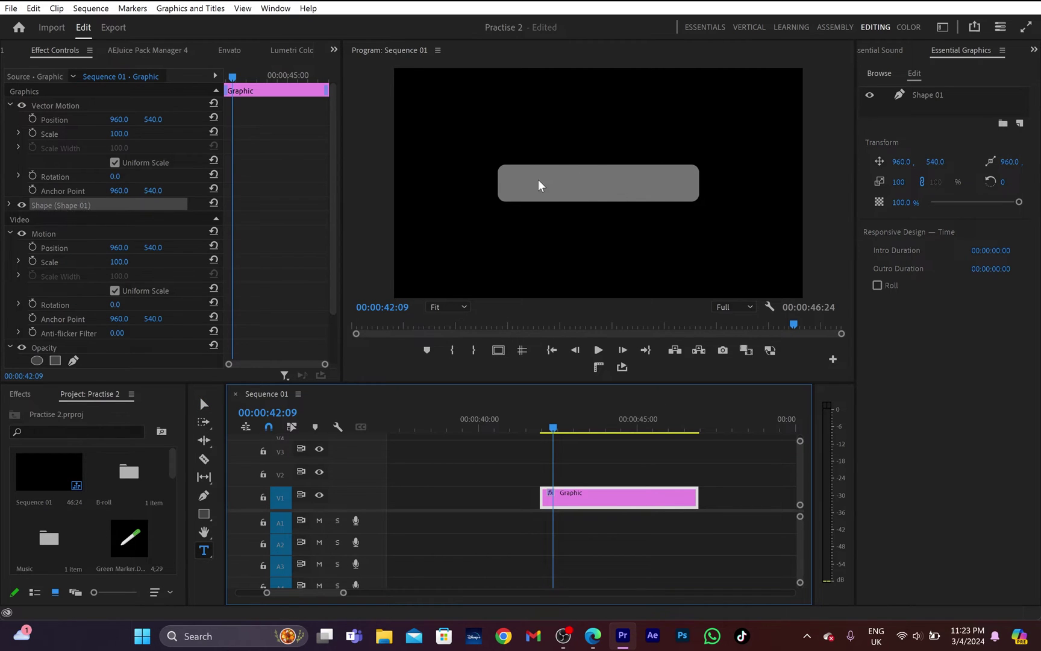
pyautogui.click(539, 186)
pyautogui.write('subscribe')
pyautogui.press('Escape')
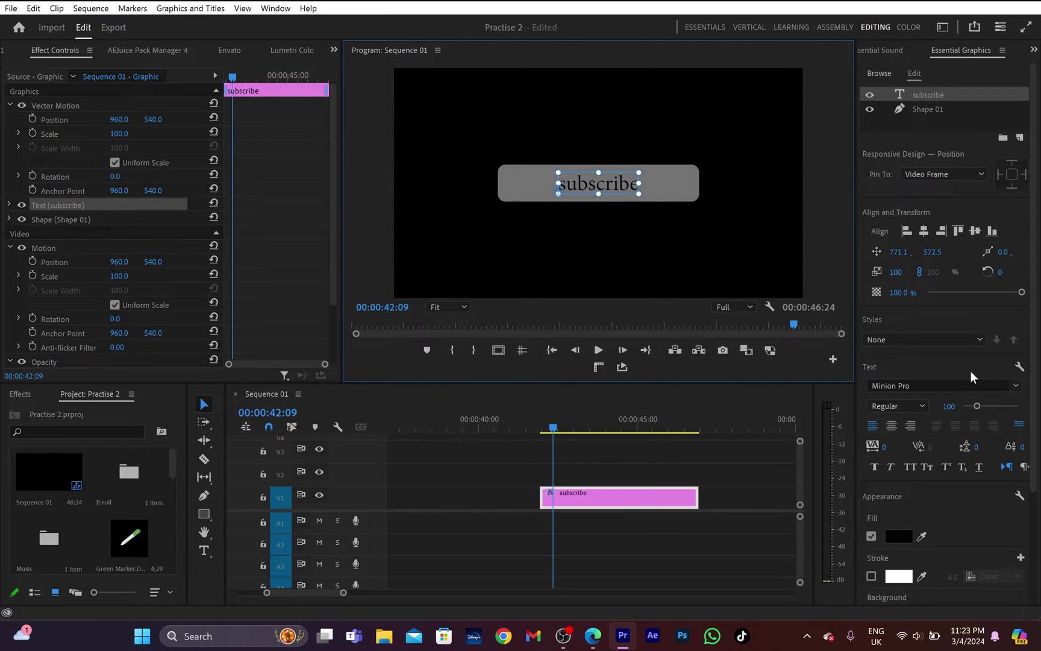
# Step: Set the subscribe text font to Nimbus Sans Becker PBla and scale it to 123
pyautogui.click(1016, 387)
pyautogui.scroll(-3, 917, 301)
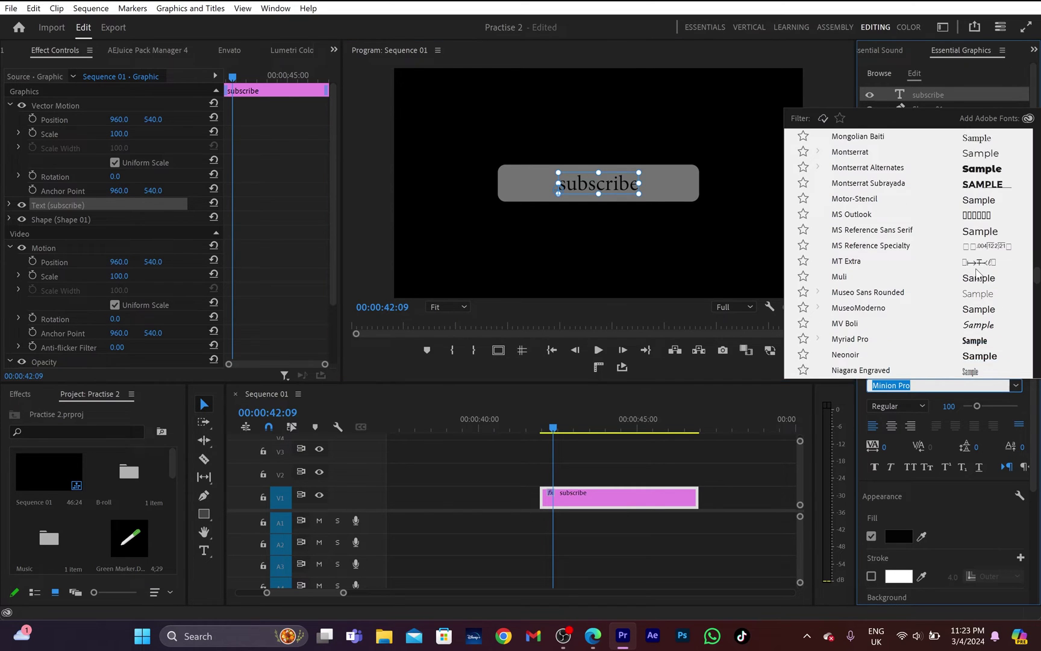
pyautogui.click(917, 300)
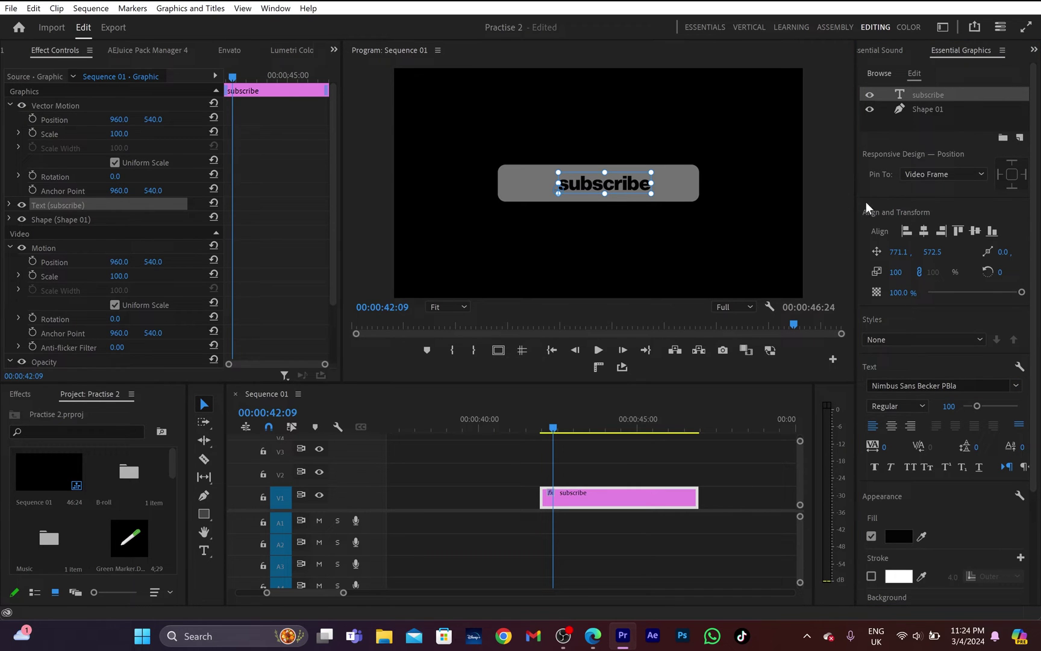
pyautogui.moveTo(605, 193)
pyautogui.mouseDown()
pyautogui.moveTo(617, 198)
pyautogui.moveTo(602, 202)
pyautogui.mouseUp()
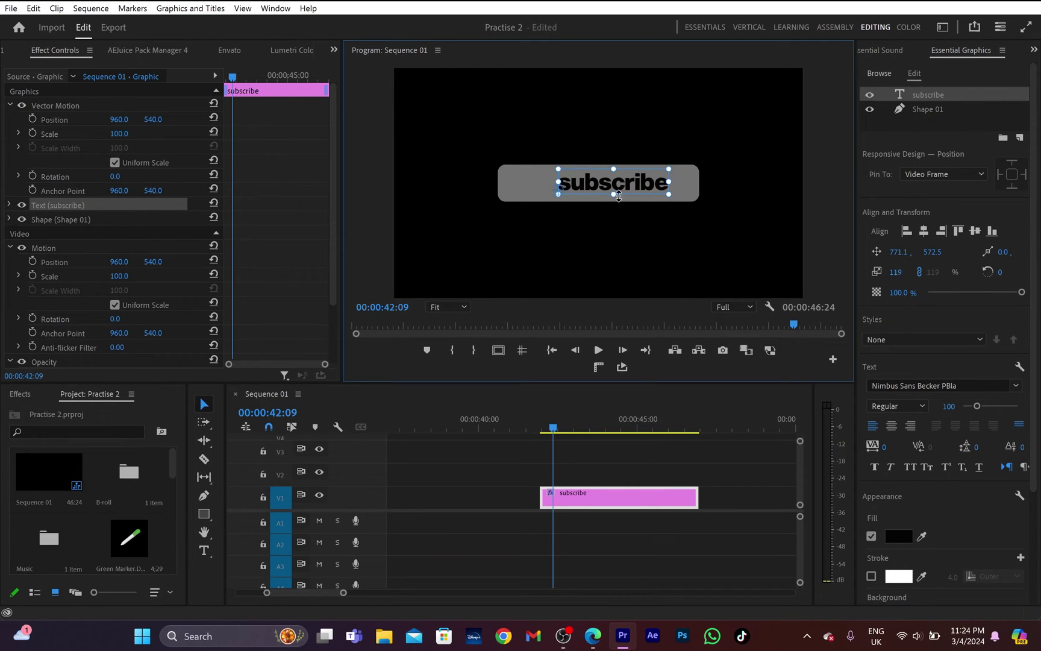
pyautogui.click(954, 143)
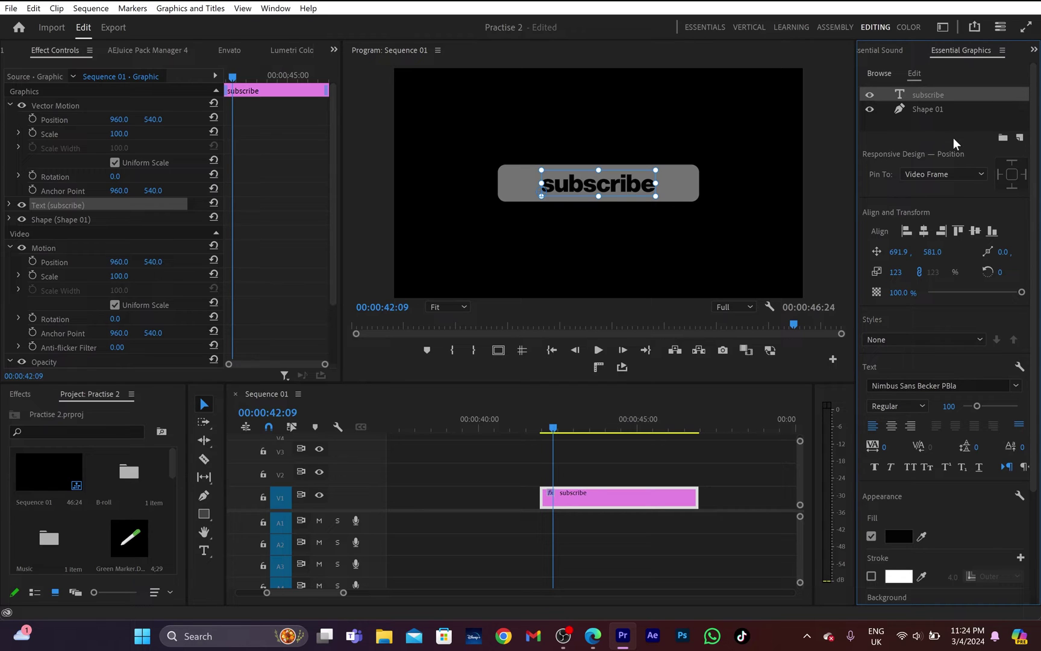
# Step: Align the subscribe text and rectangle to centre both horizontally and vertically, then deselect
pyautogui.keyDown('shift'); pyautogui.click(934, 111); pyautogui.keyUp('shift')
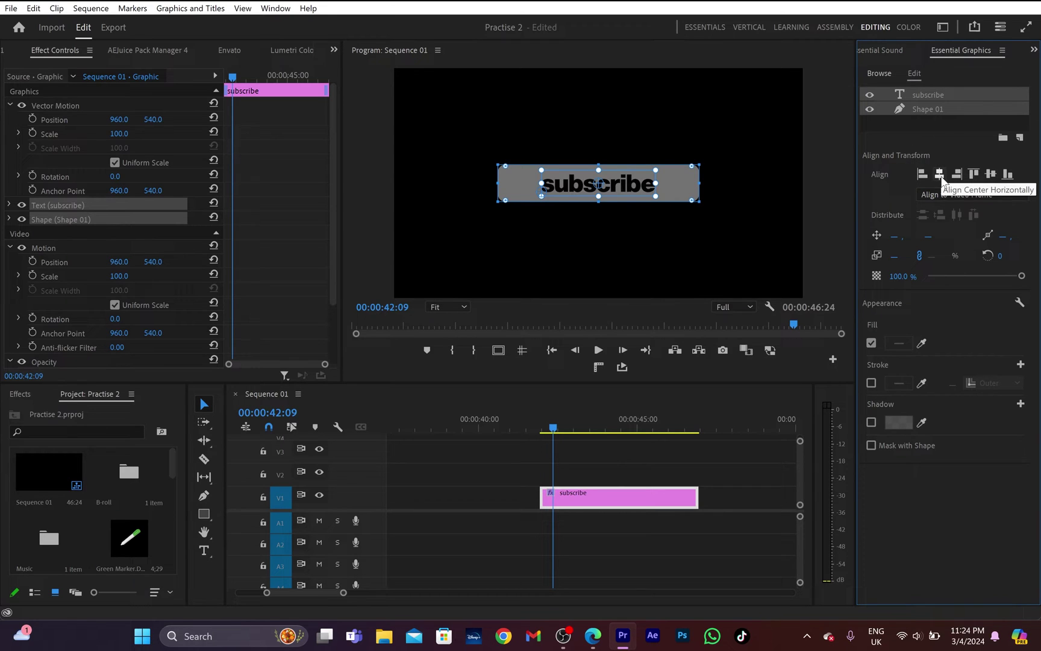
pyautogui.click(941, 179)
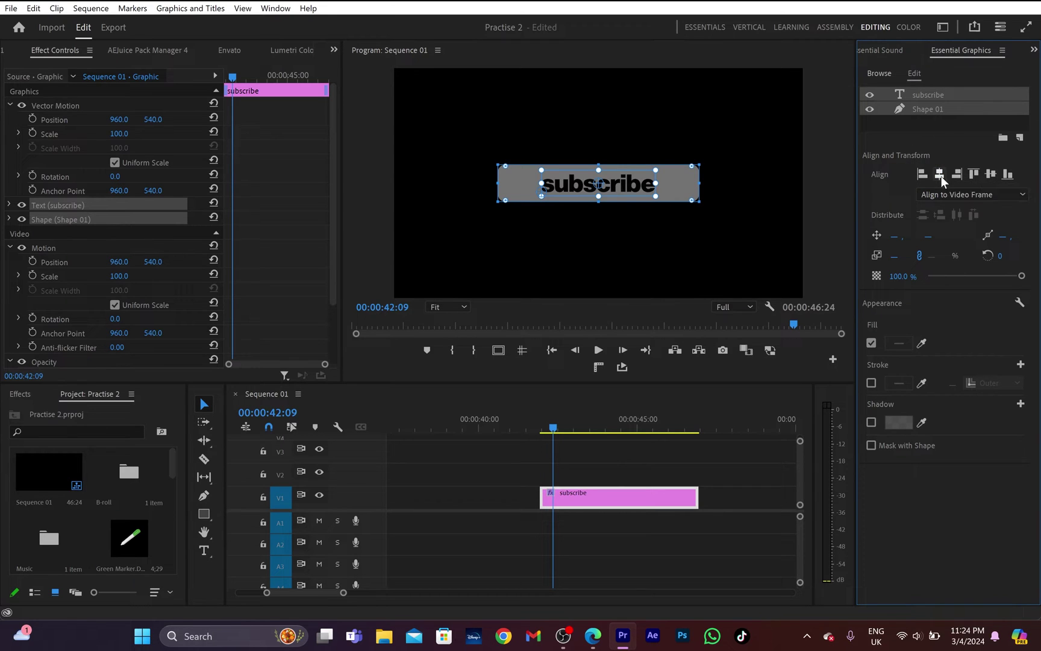
pyautogui.click(989, 174)
pyautogui.click(757, 171)
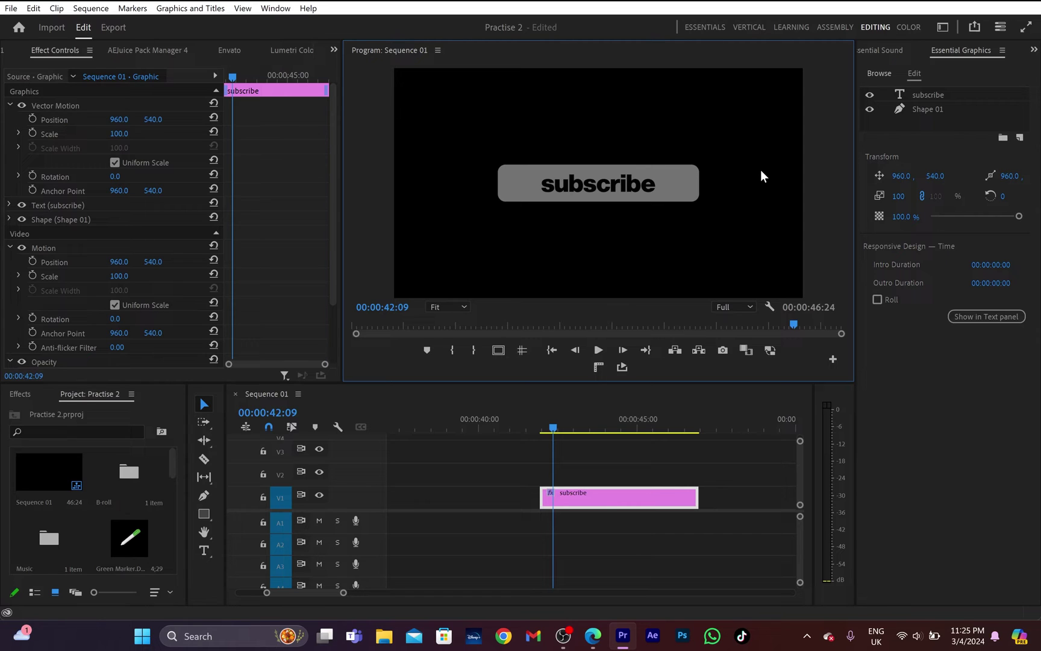
# Step: Duplicate the rectangle layer Shape 01 and move the copy to the bottom of the layer list
pyautogui.click(923, 112)
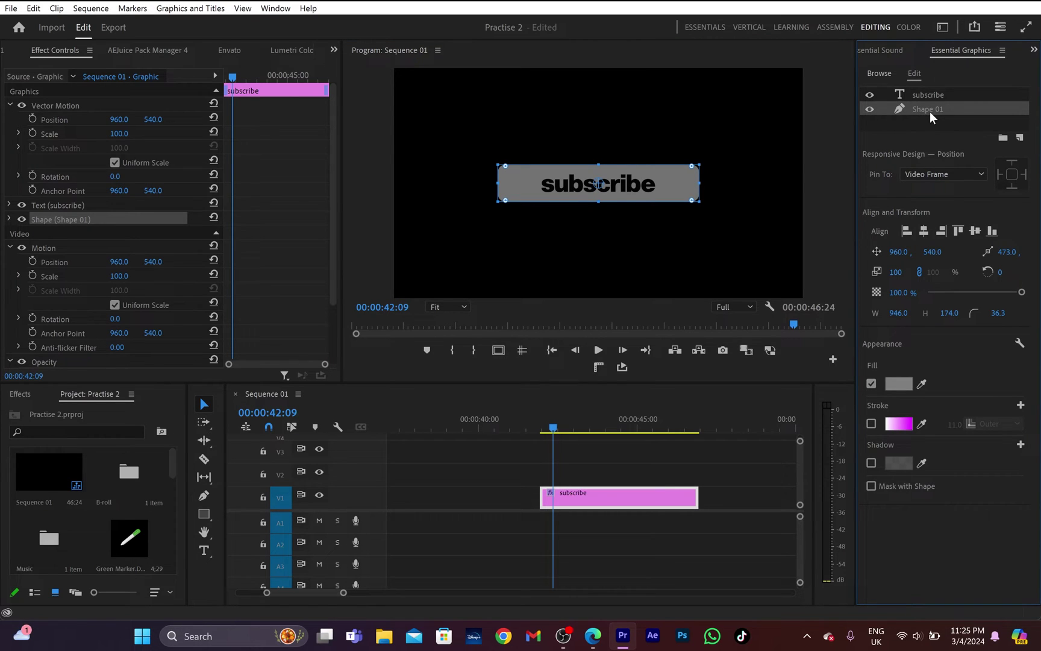
pyautogui.rightClick(929, 112)
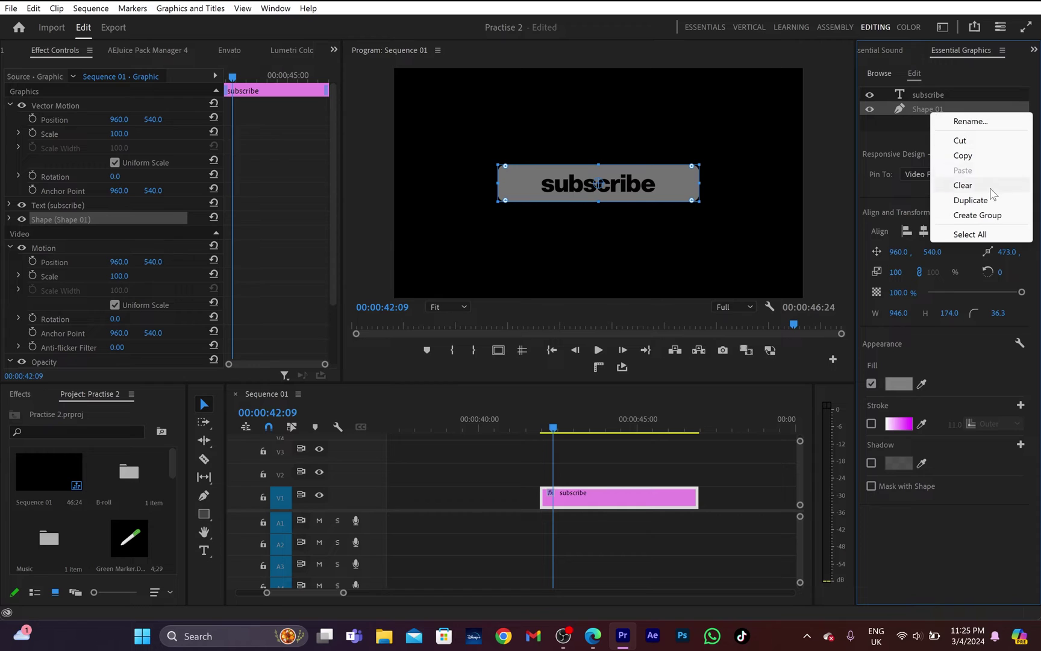
pyautogui.click(971, 200)
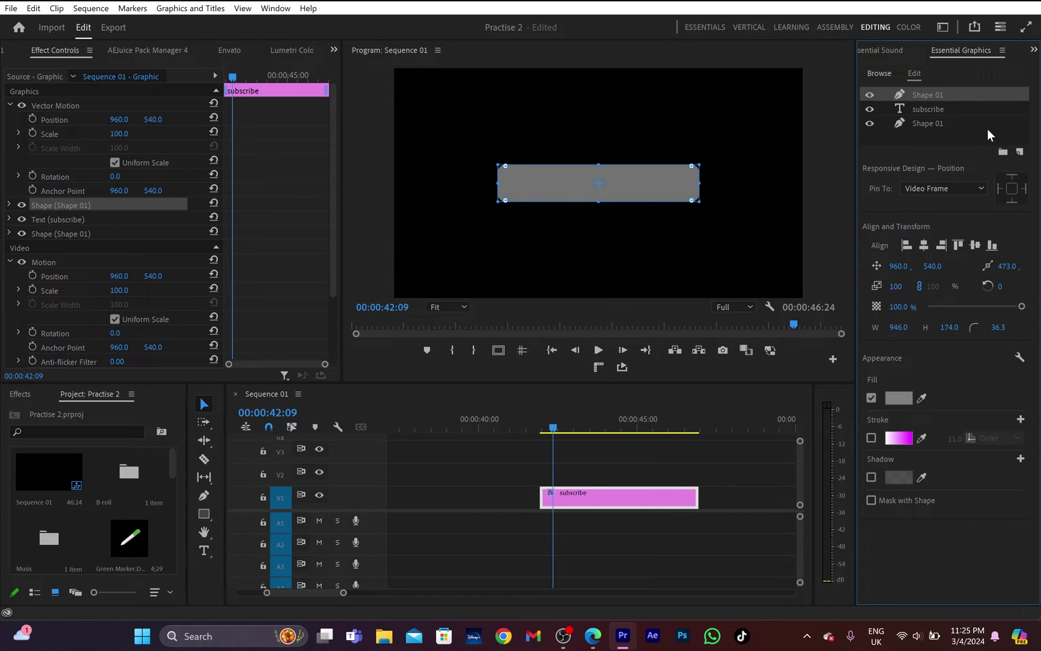
pyautogui.moveTo(961, 97); pyautogui.dragTo(971, 133)
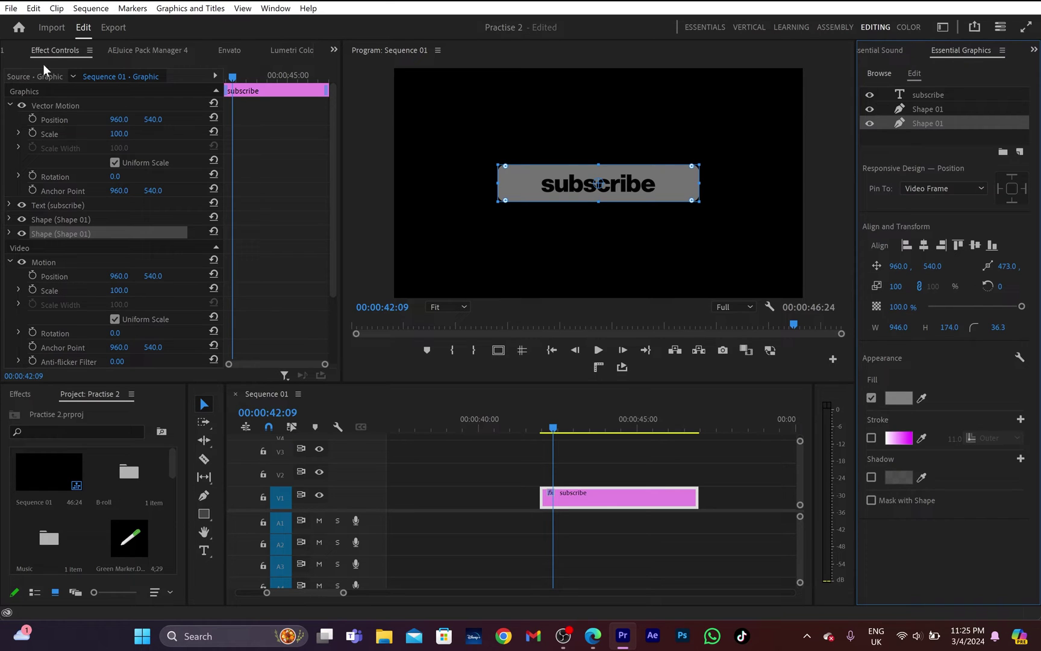
# Step: Begin renaming the bottom shape layer, selecting the number at the end of its name
pyautogui.click(9, 233)
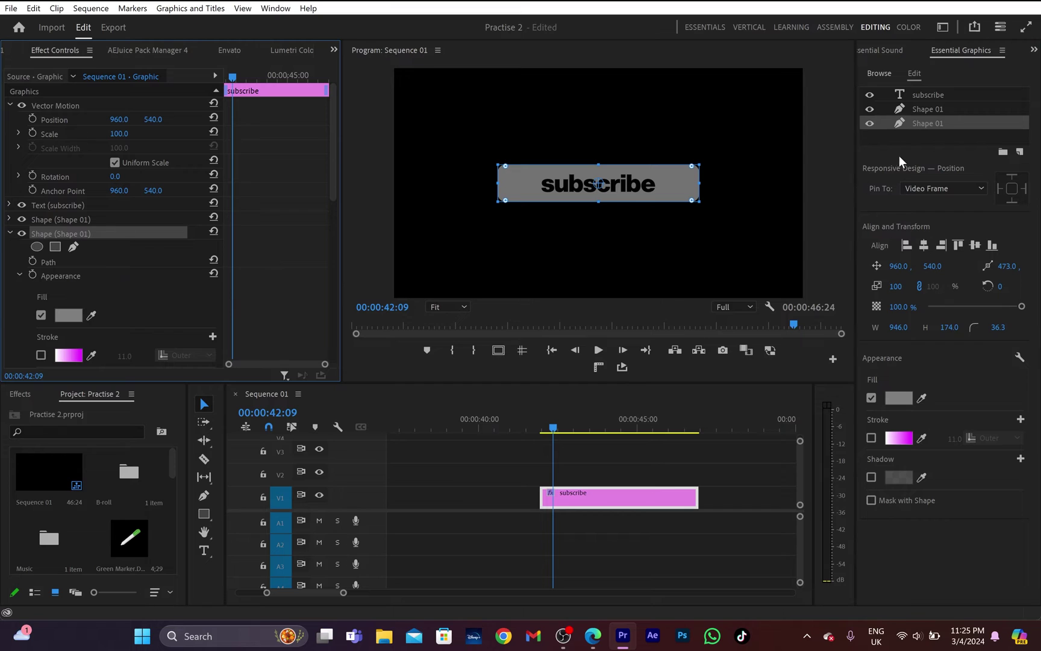
pyautogui.doubleClick(938, 122)
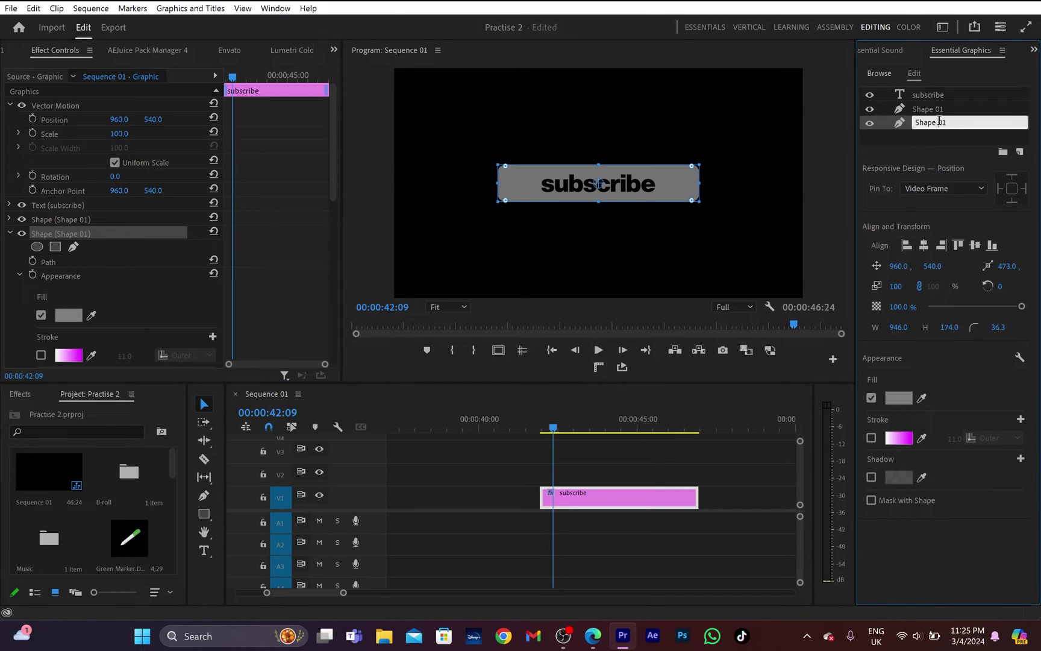
pyautogui.moveTo(951, 124); pyautogui.dragTo(940, 127)
# Step: Rename the bottom layer Shape 02 and scale it to 131 so it extends beyond the button
pyautogui.write('02')
pyautogui.click(948, 133)
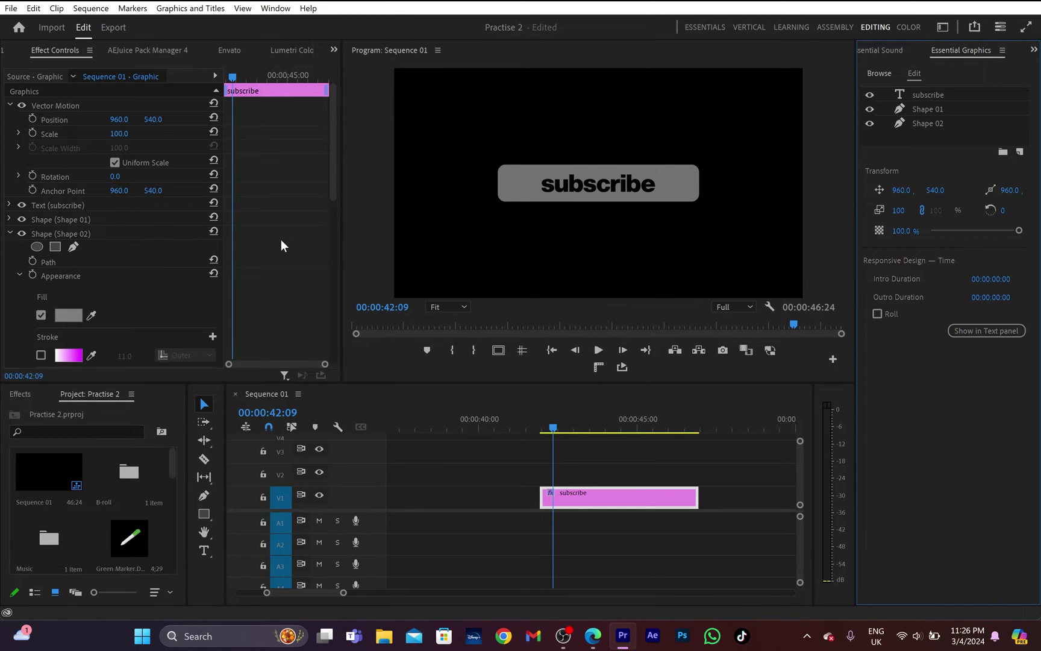
pyautogui.scroll(-5, 281, 241)
pyautogui.scroll(-3, 281, 240)
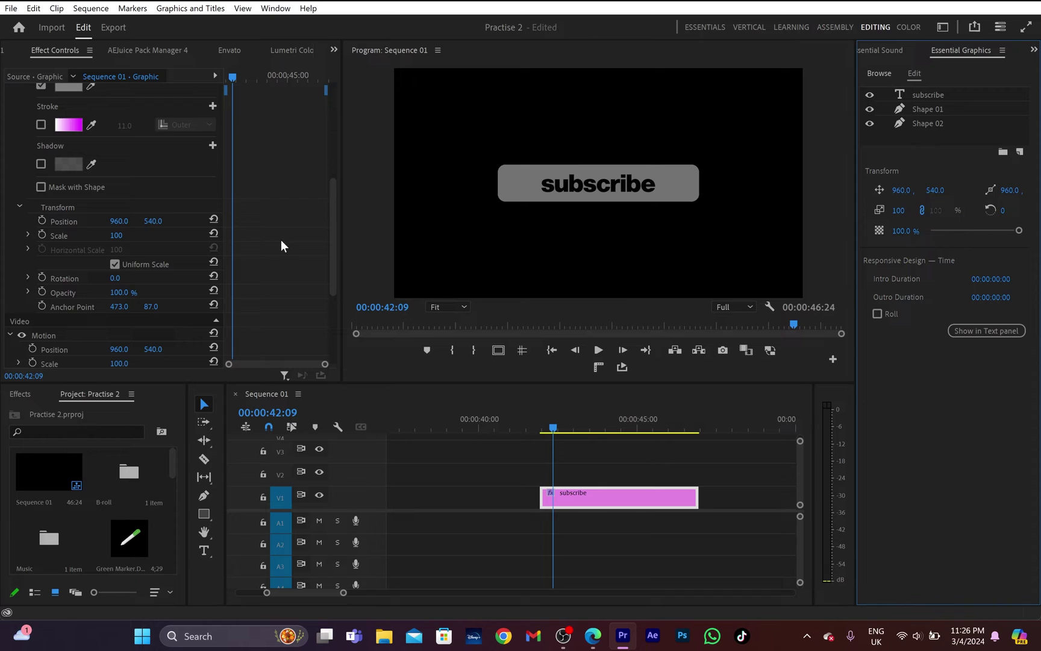
pyautogui.moveTo(116, 235); pyautogui.dragTo(135, 235)
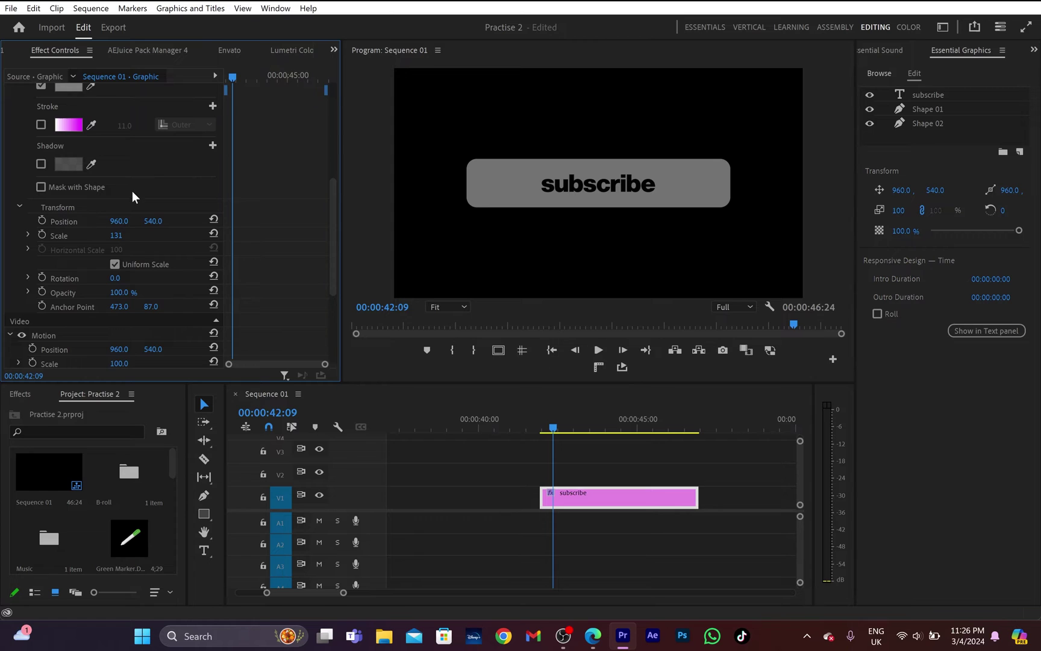
# Step: Set Shape 02's fill to pure white (FFFFFF)
pyautogui.scroll(3, 132, 191)
pyautogui.click(76, 184)
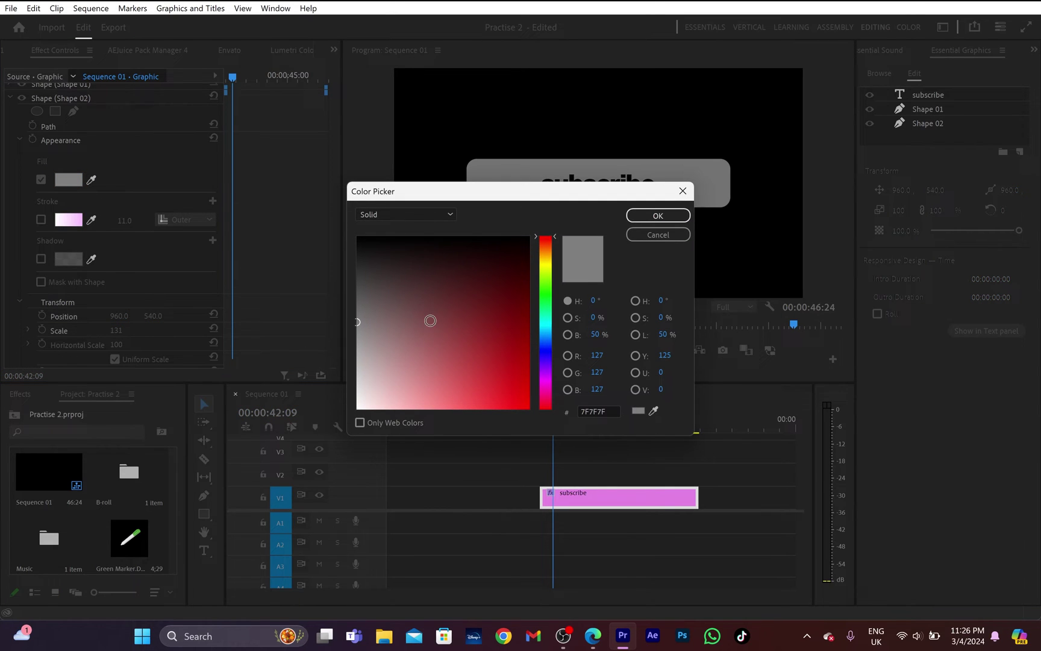
pyautogui.moveTo(371, 351); pyautogui.dragTo(356, 236)
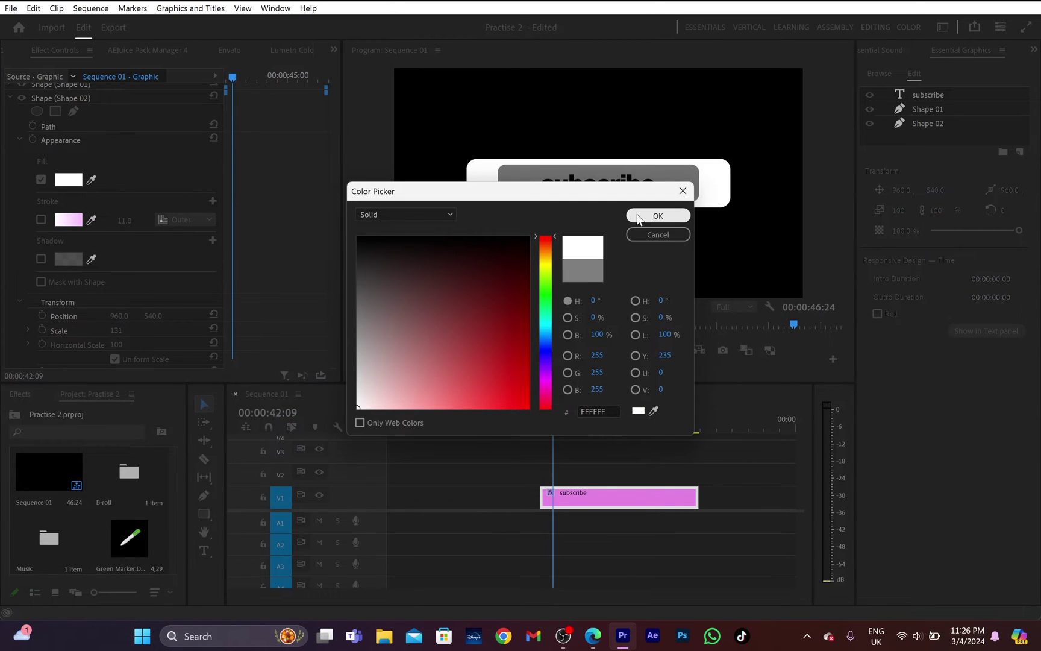
pyautogui.click(658, 215)
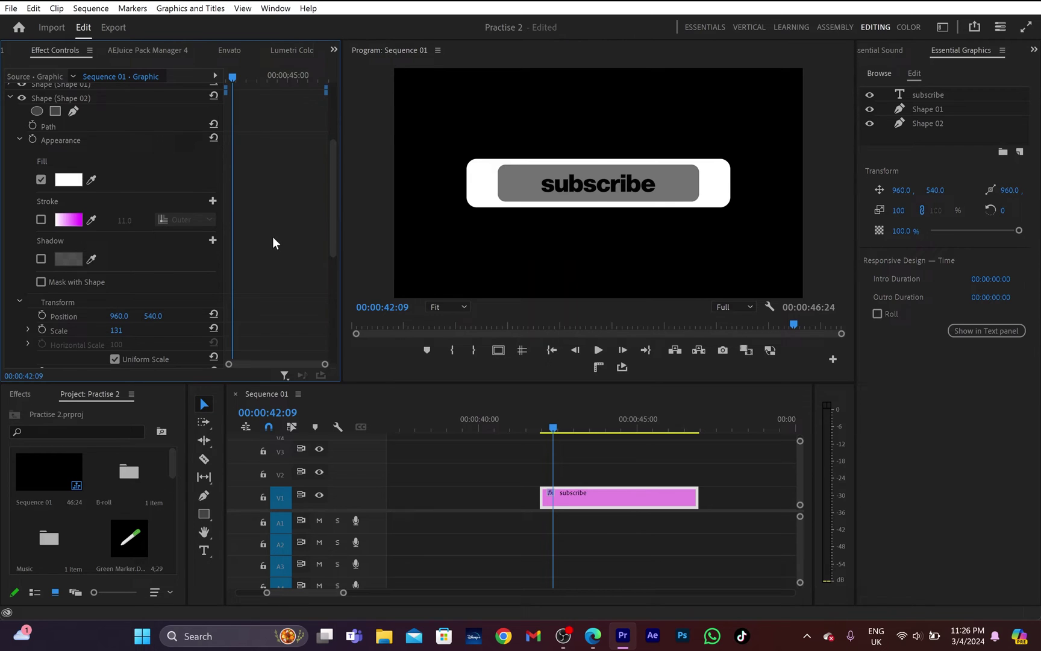
pyautogui.scroll(-3, 286, 259)
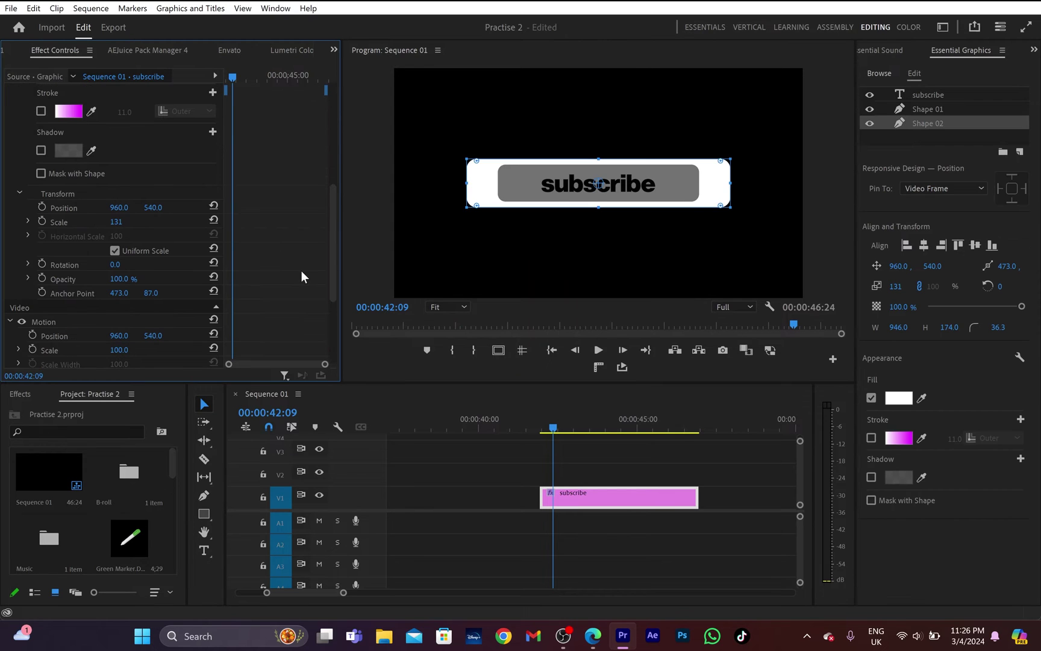
# Step: Pull Shape 02's left, bottom and right edges in to 846 wide, leaving a thin even border
pyautogui.click(69, 207)
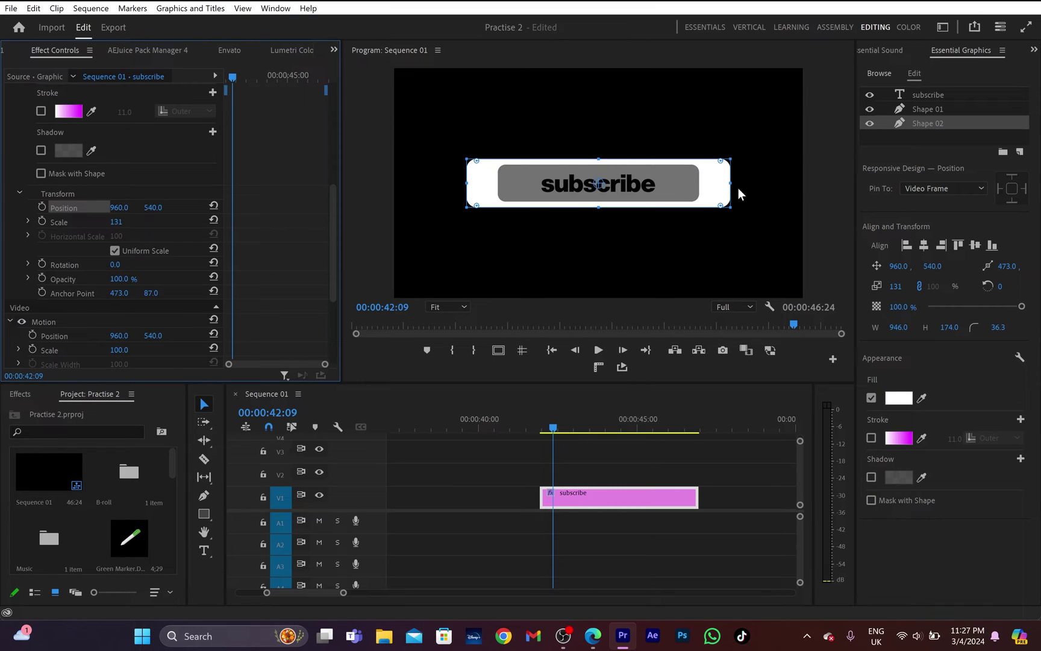
pyautogui.moveTo(468, 181); pyautogui.dragTo(495, 172)
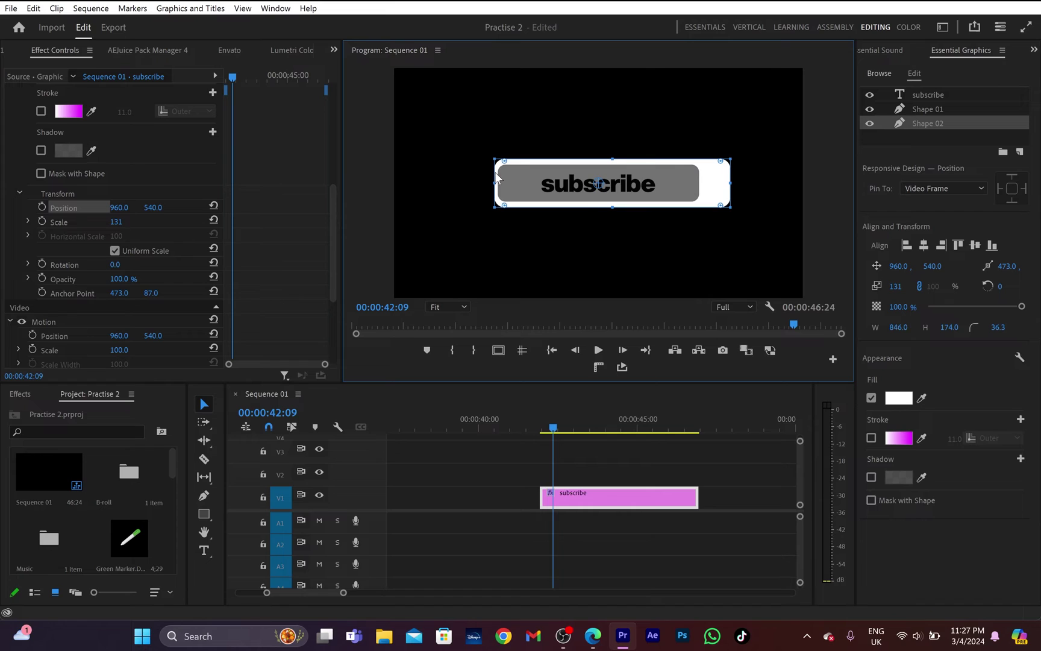
pyautogui.moveTo(619, 209); pyautogui.dragTo(618, 208)
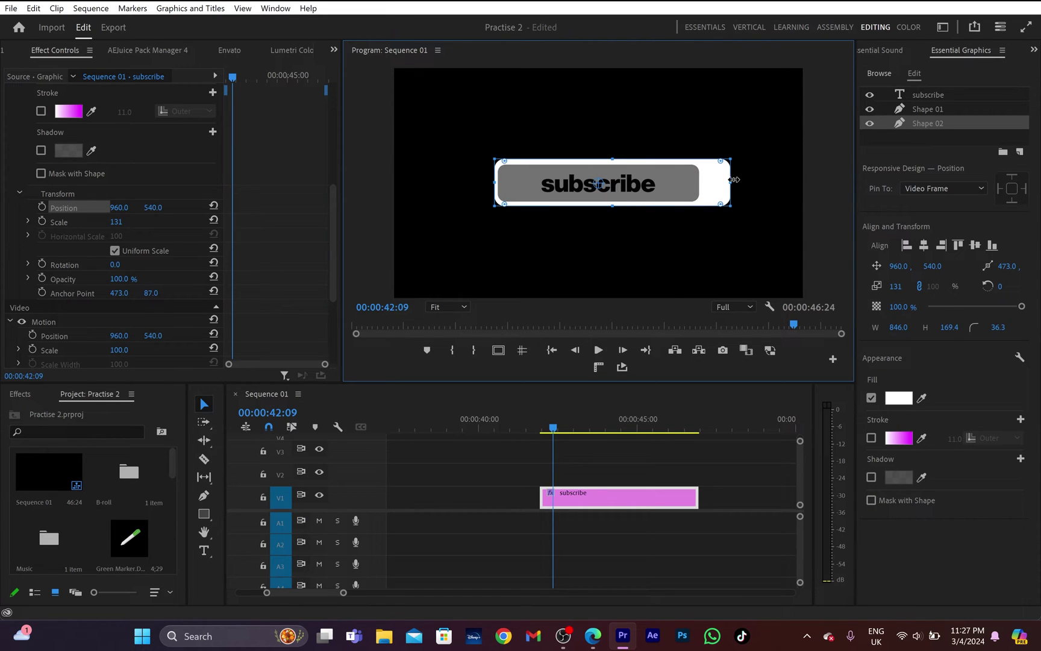
pyautogui.moveTo(730, 182); pyautogui.dragTo(712, 182)
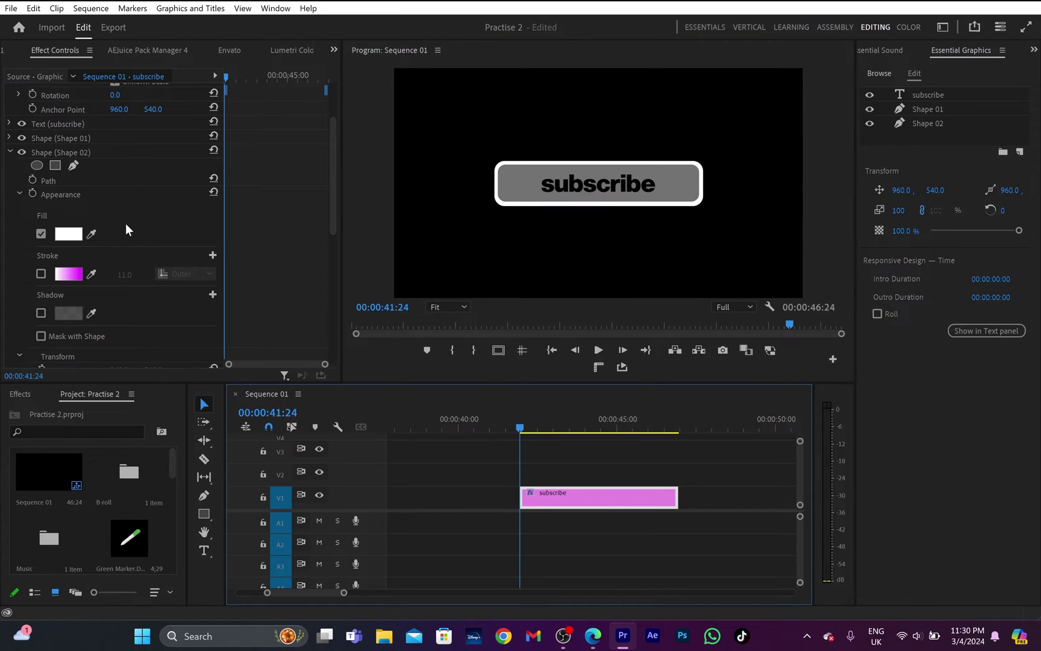
# Step: Change Shape 02's fill to a linear gradient from red D61717 to blue 0C19A8
pyautogui.click(68, 235)
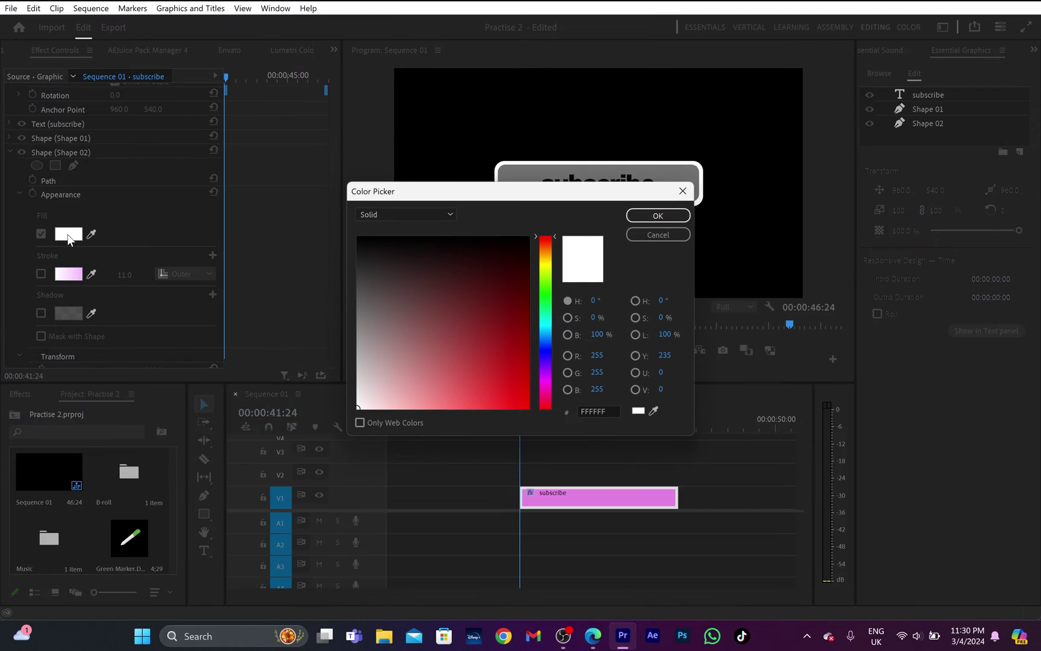
pyautogui.click(381, 215)
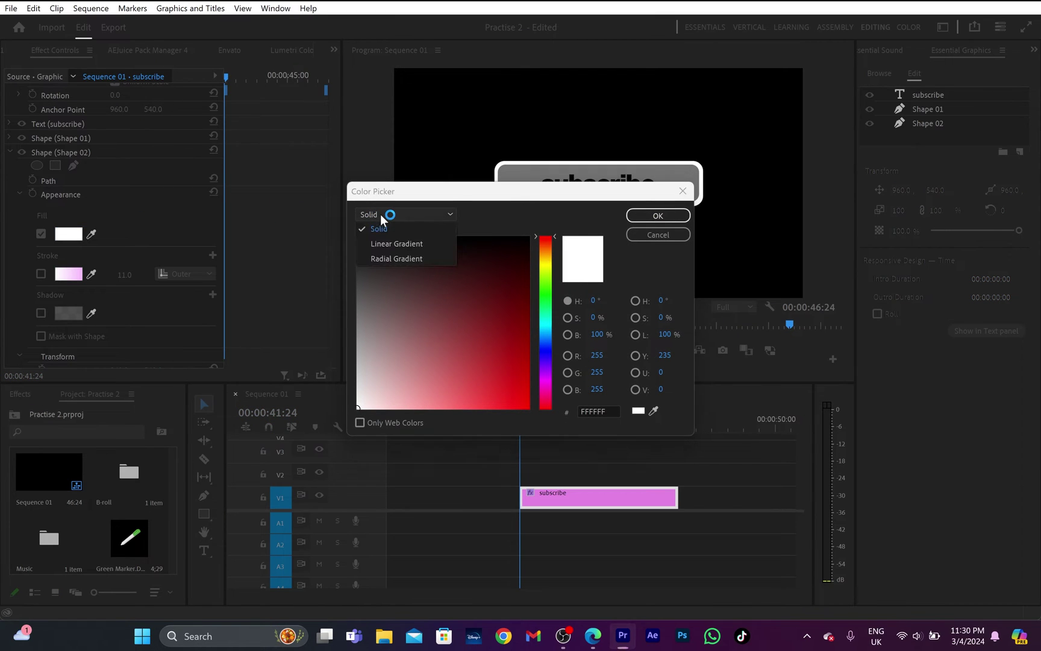
pyautogui.click(439, 243)
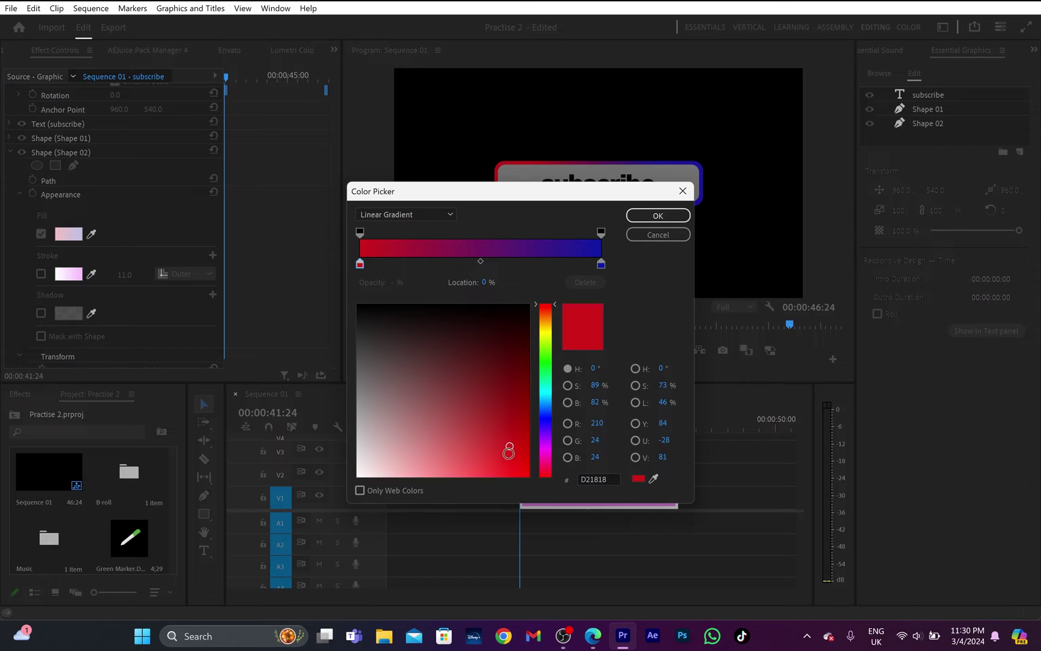
pyautogui.click(511, 449)
pyautogui.click(600, 264)
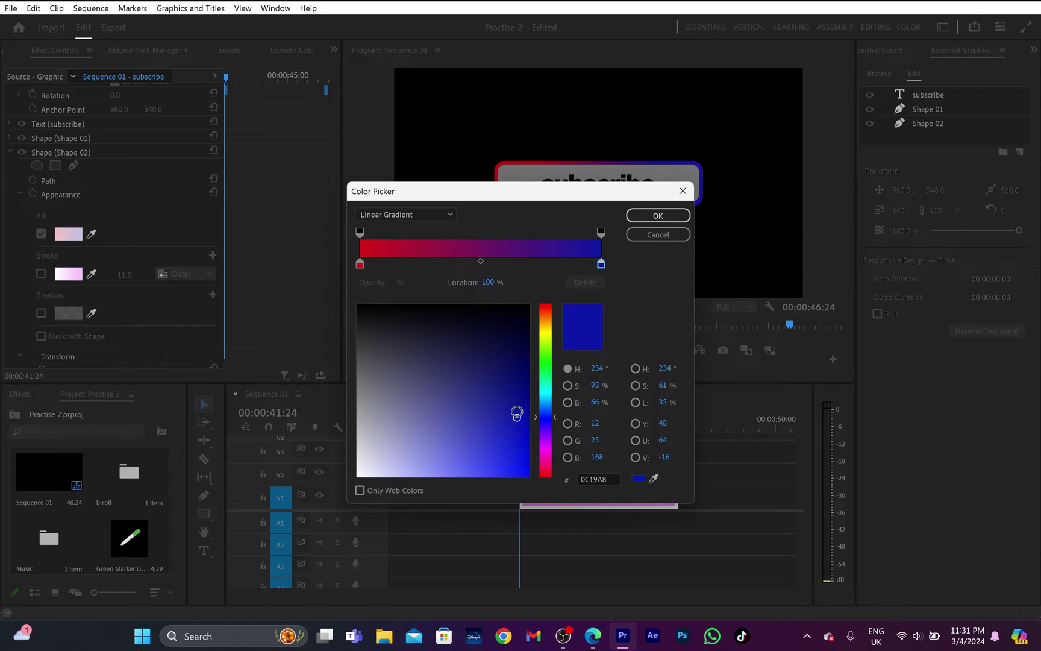
pyautogui.click(648, 219)
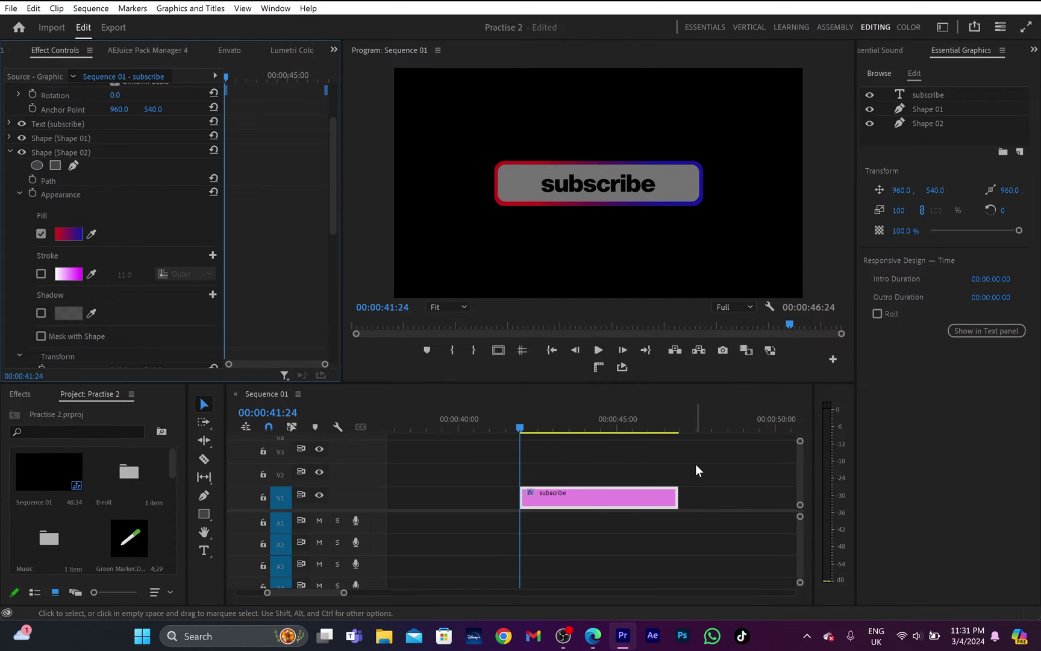
# Step: Apply Lumetri Color to the subscribe clip and place it between Shape 01 and Shape 02
pyautogui.click(21, 395)
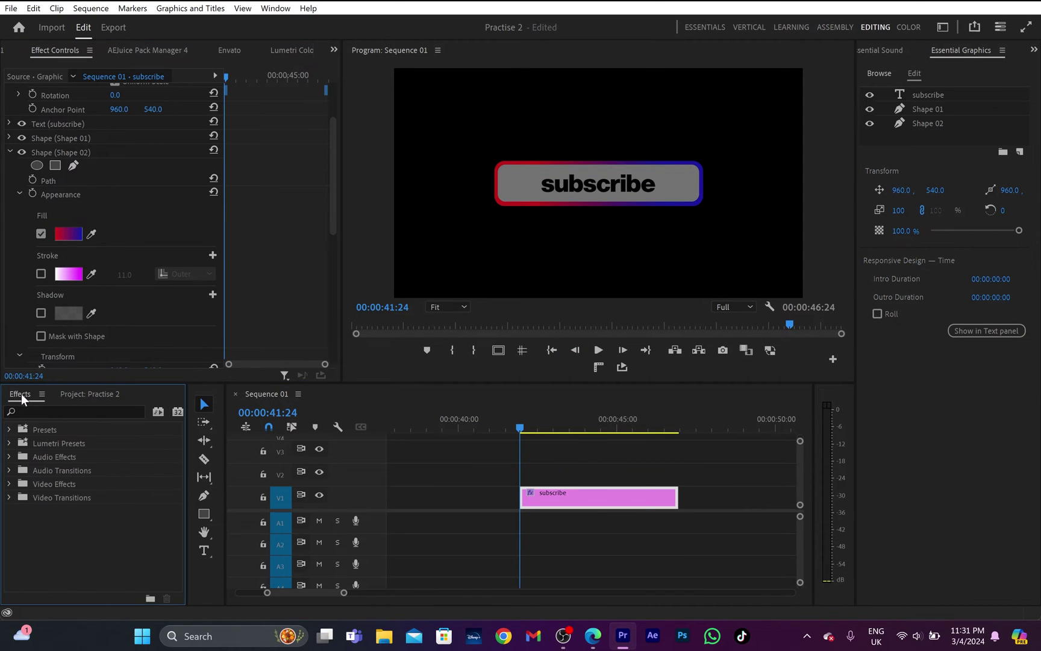
pyautogui.click(51, 414)
pyautogui.write('lumetri color')
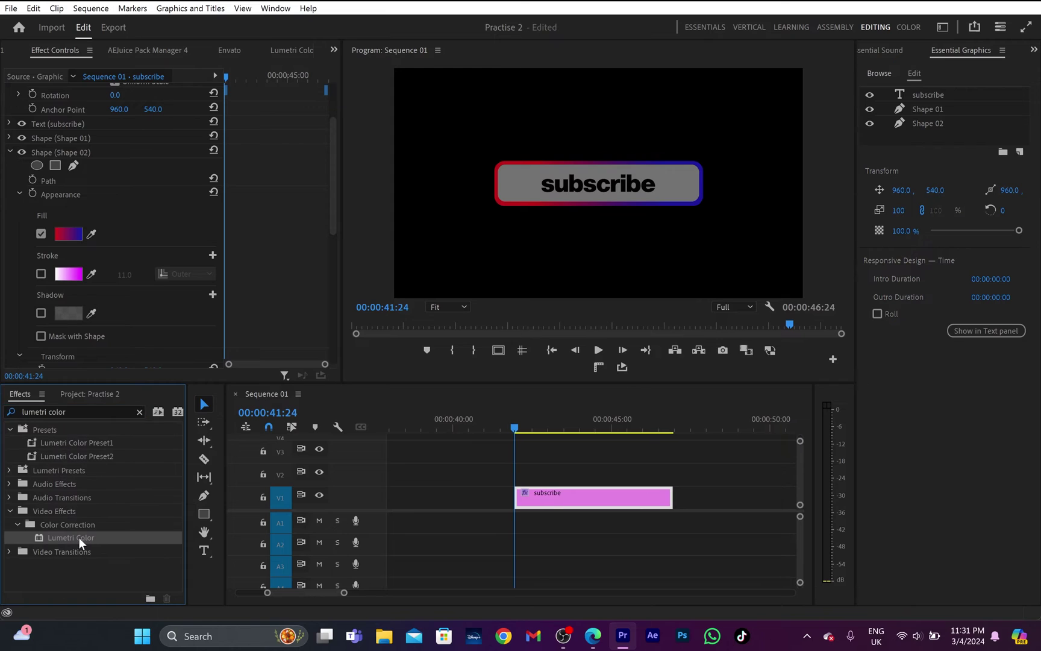
pyautogui.moveTo(78, 536); pyautogui.dragTo(570, 498)
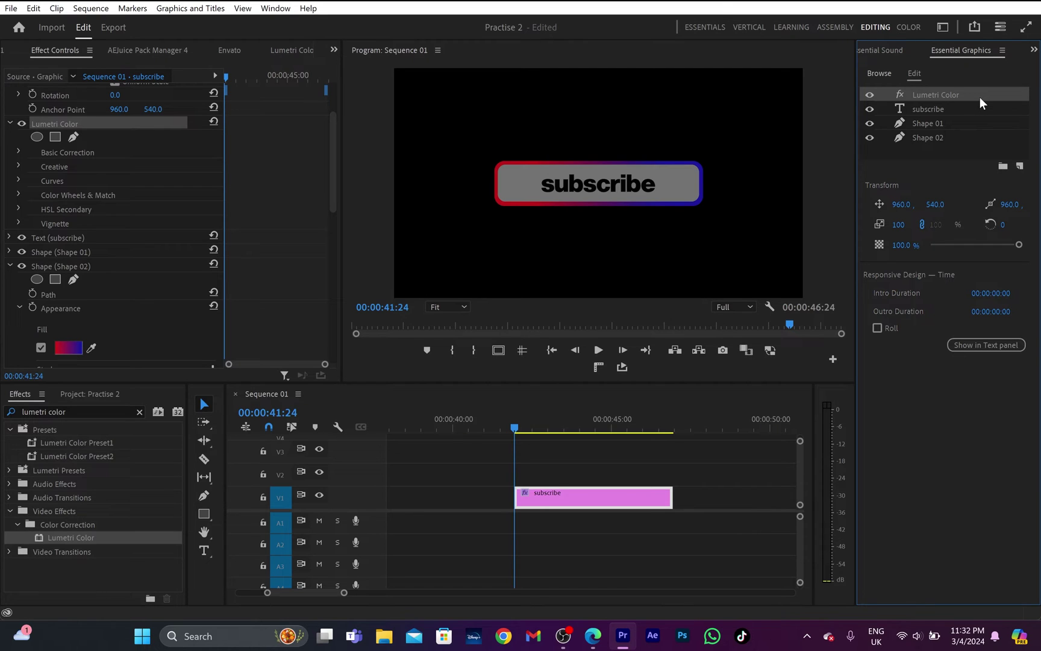
pyautogui.moveTo(979, 97); pyautogui.dragTo(994, 136)
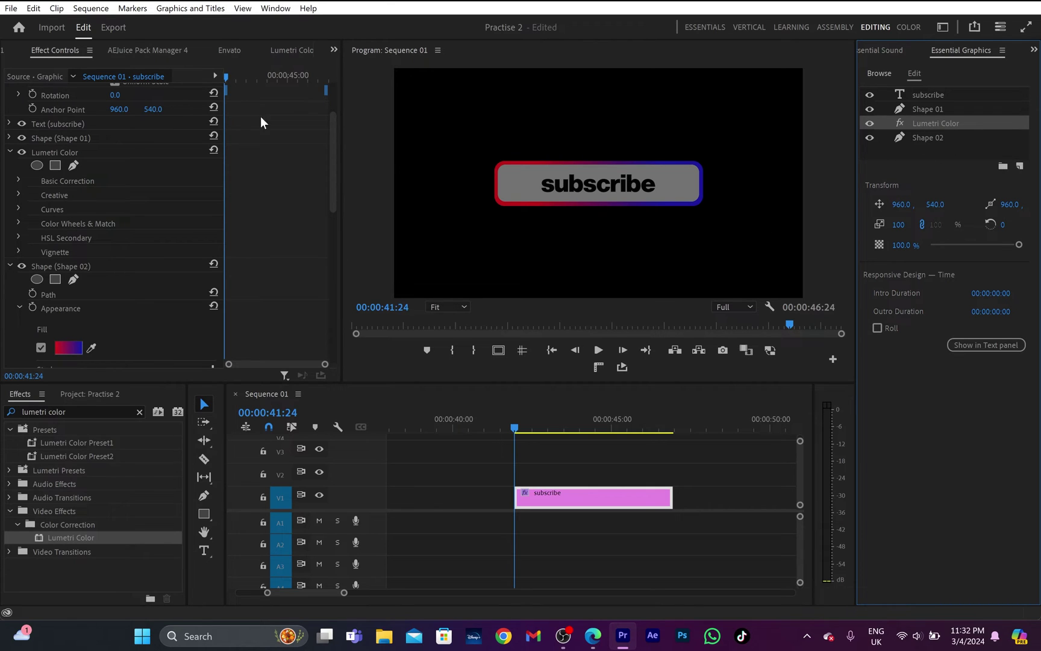
# Step: Expand Lumetri Color's Color Wheels & Match section and enable keyframing for the wheels
pyautogui.click(82, 153)
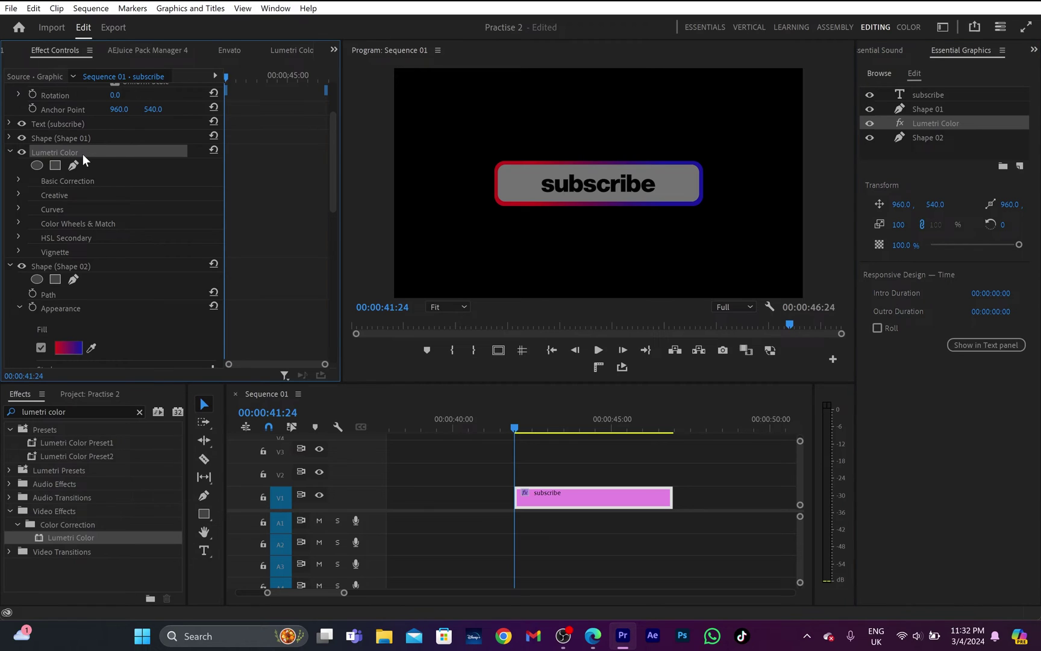
pyautogui.click(18, 223)
pyautogui.scroll(-4, 272, 223)
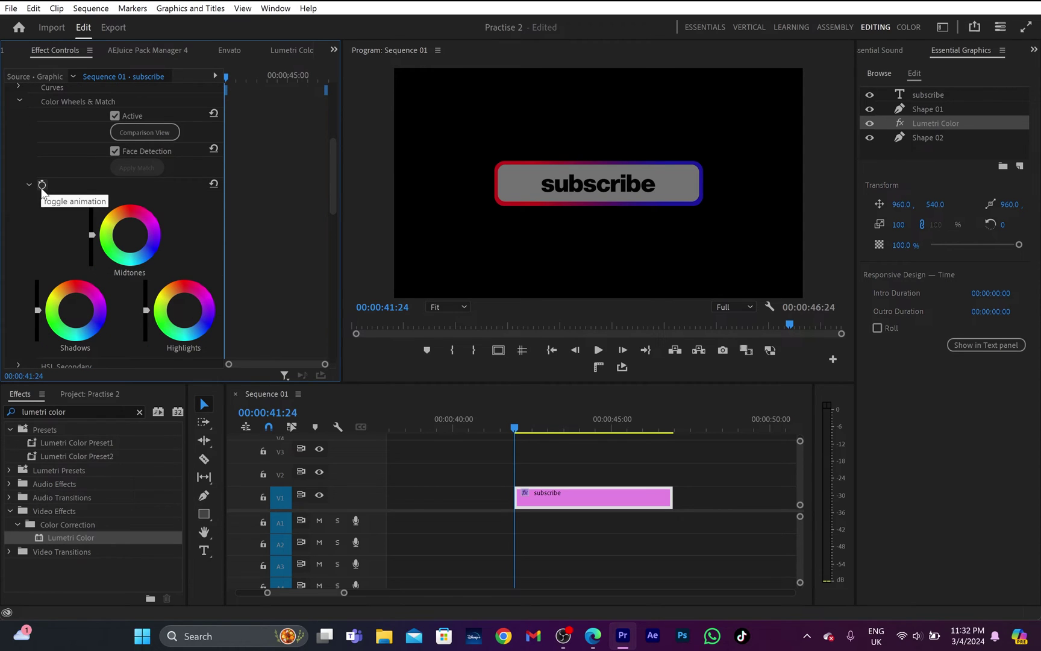
pyautogui.click(42, 185)
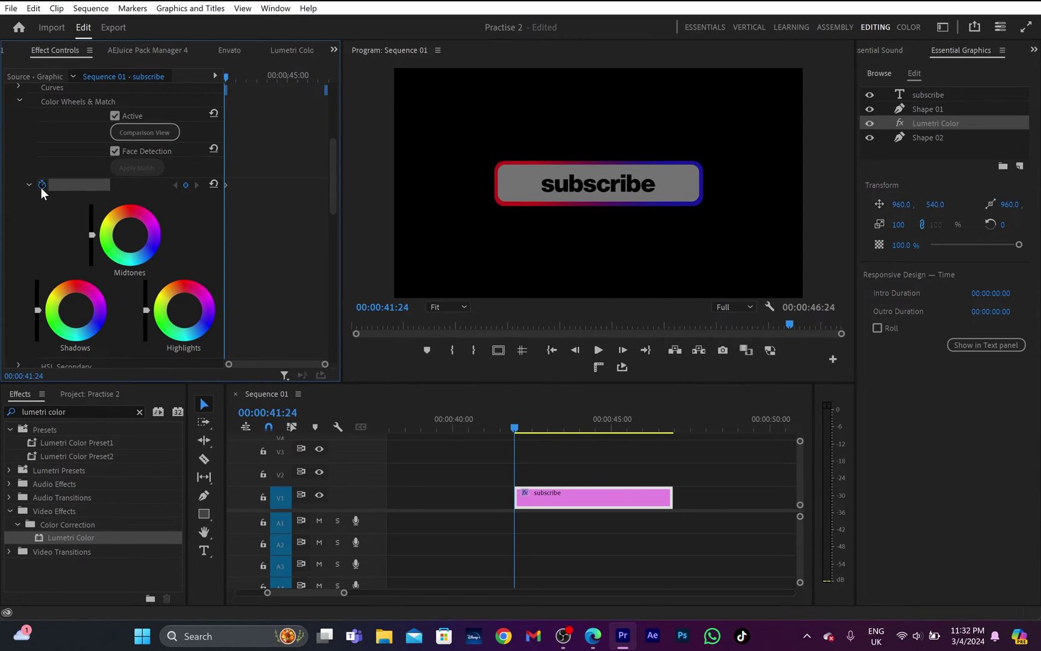
# Step: Shift the Midtones, Shadows and Highlights wheels toward red
pyautogui.scroll(-3, 273, 244)
pyautogui.click(135, 158)
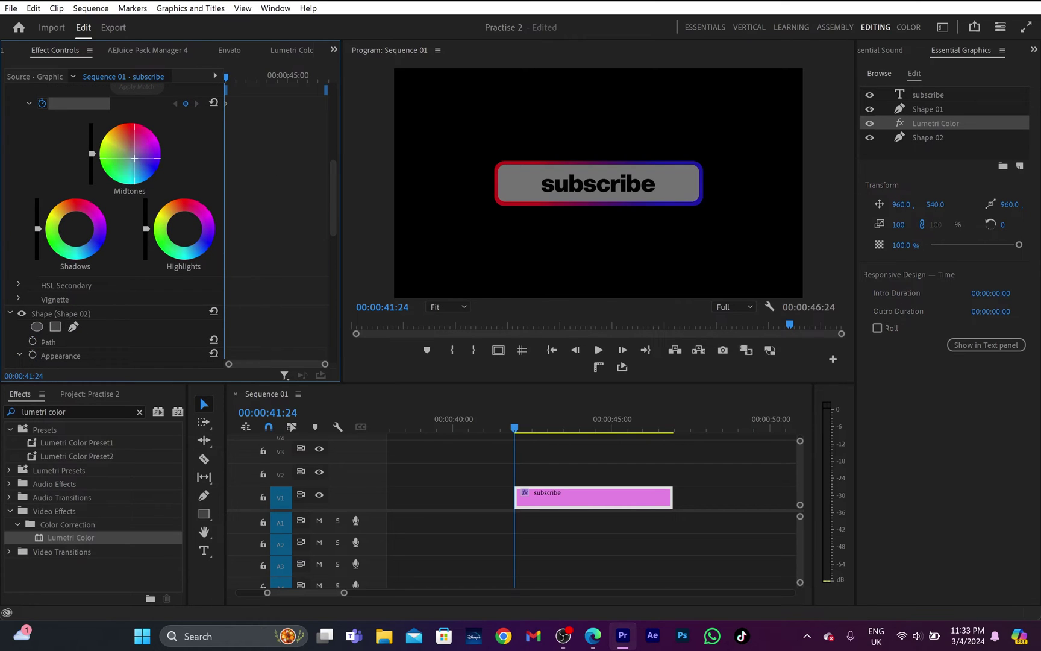
pyautogui.moveTo(122, 146); pyautogui.dragTo(112, 133)
pyautogui.moveTo(81, 228); pyautogui.dragTo(55, 208)
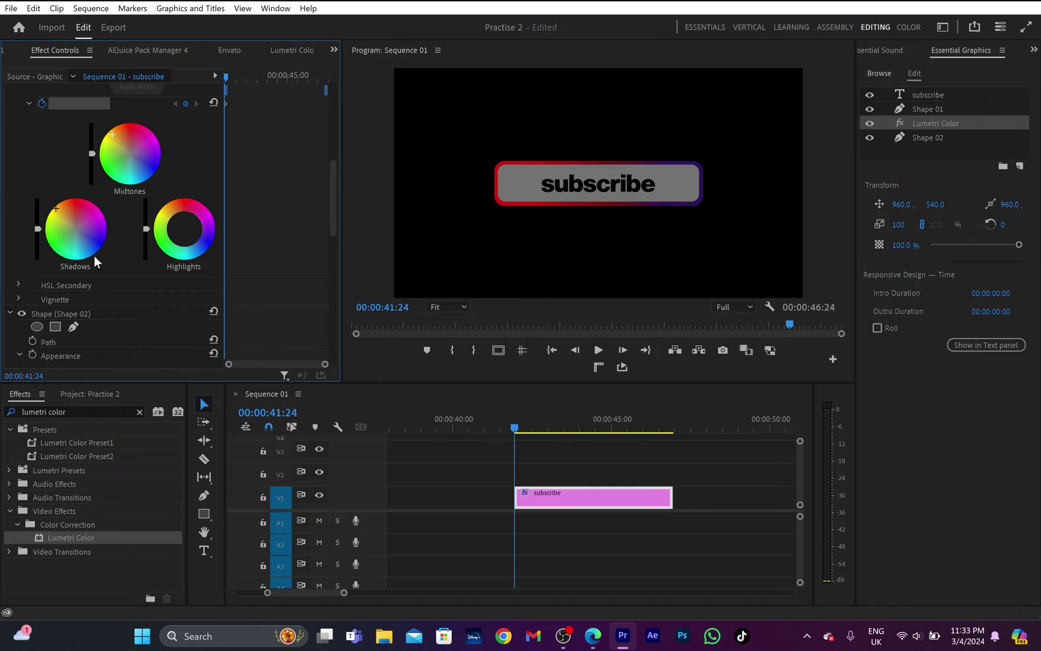
pyautogui.moveTo(192, 228); pyautogui.dragTo(168, 212)
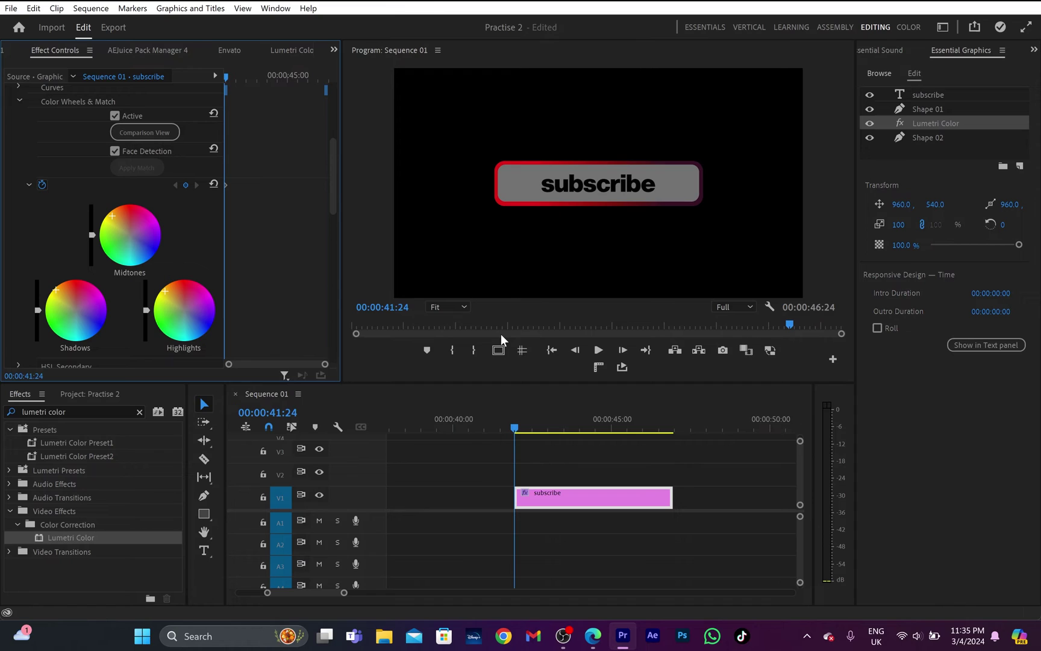
# Step: Later in the clip, shift the Lumetri midtones and shadows toward blue to keyframe a new border colour
pyautogui.press('space')
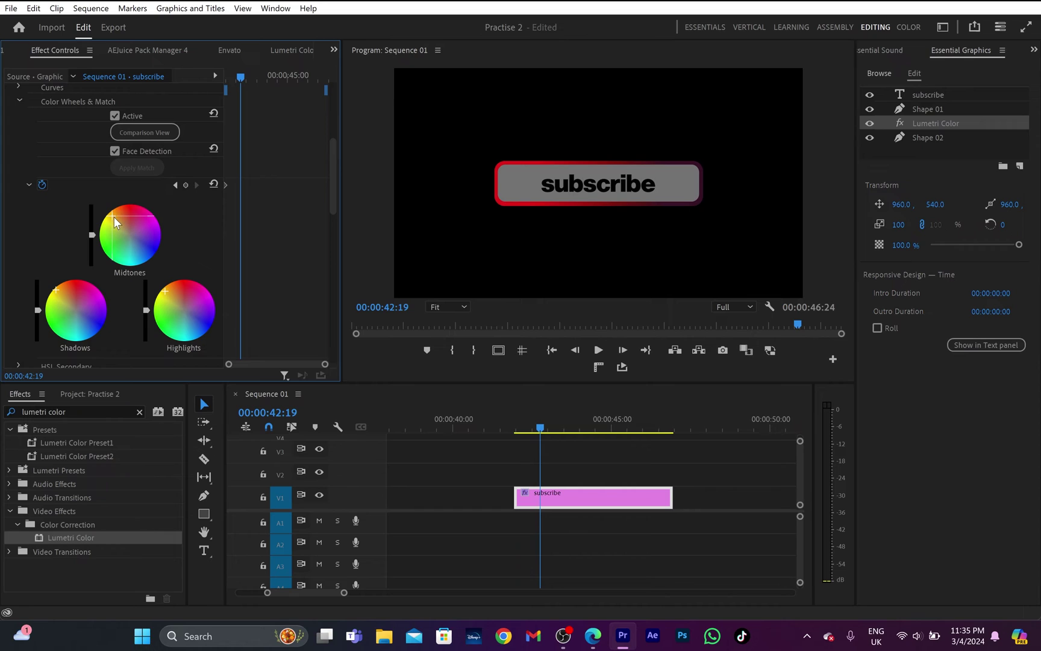
pyautogui.moveTo(114, 217); pyautogui.dragTo(198, 334)
pyautogui.moveTo(58, 288); pyautogui.dragTo(92, 335)
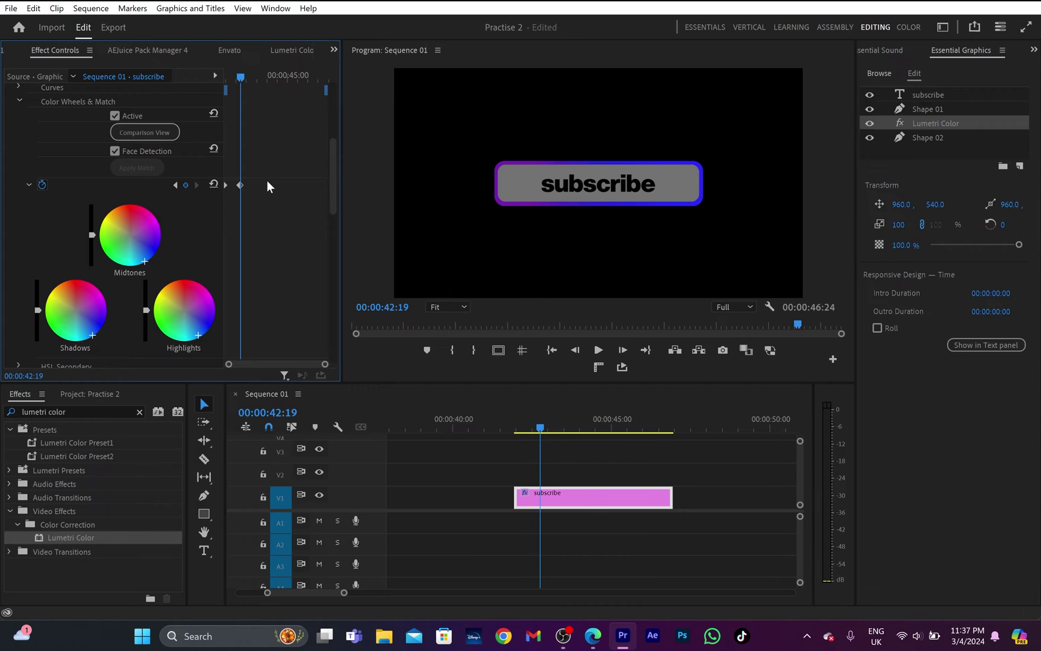
# Step: Paste colour keyframes 20 frames apart: a red border, then purple-blue at 00:00:44:09
pyautogui.hotkey('shift', 'Right')
pyautogui.hotkey('shift', 'Right')
pyautogui.hotkey('shift', 'Right')
pyautogui.hotkey('shift', 'Right')
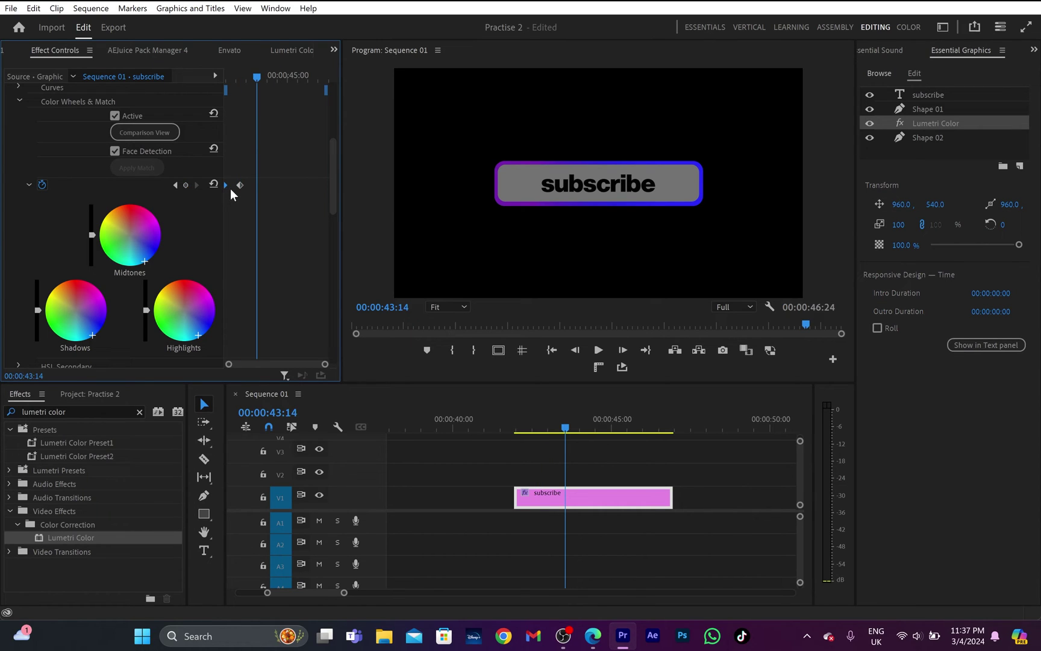
pyautogui.hotkey('ctrl', 'v')
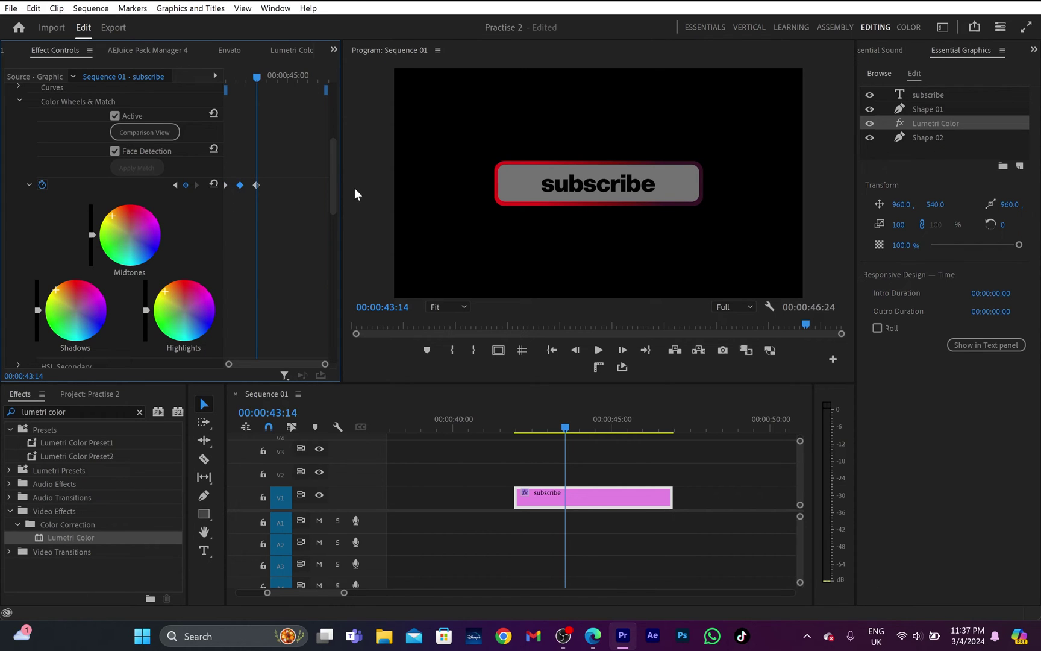
pyautogui.hotkey('shift', 'Right')
pyautogui.hotkey('shift', 'Right')
pyautogui.hotkey('shift', 'Right')
pyautogui.hotkey('shift', 'Right')
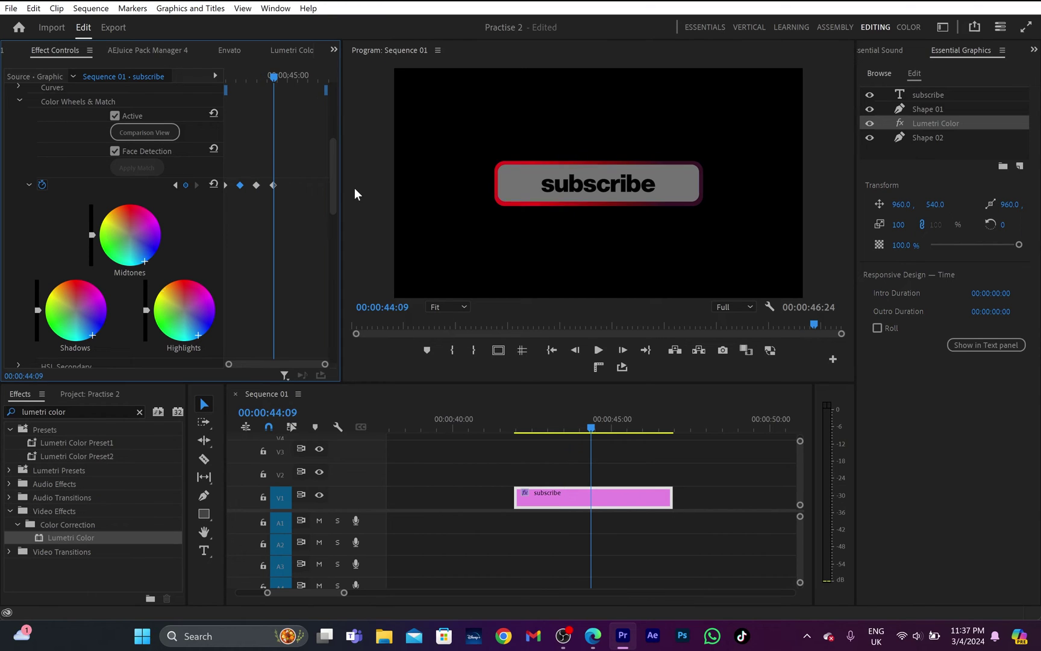
pyautogui.hotkey('ctrl', 'v')
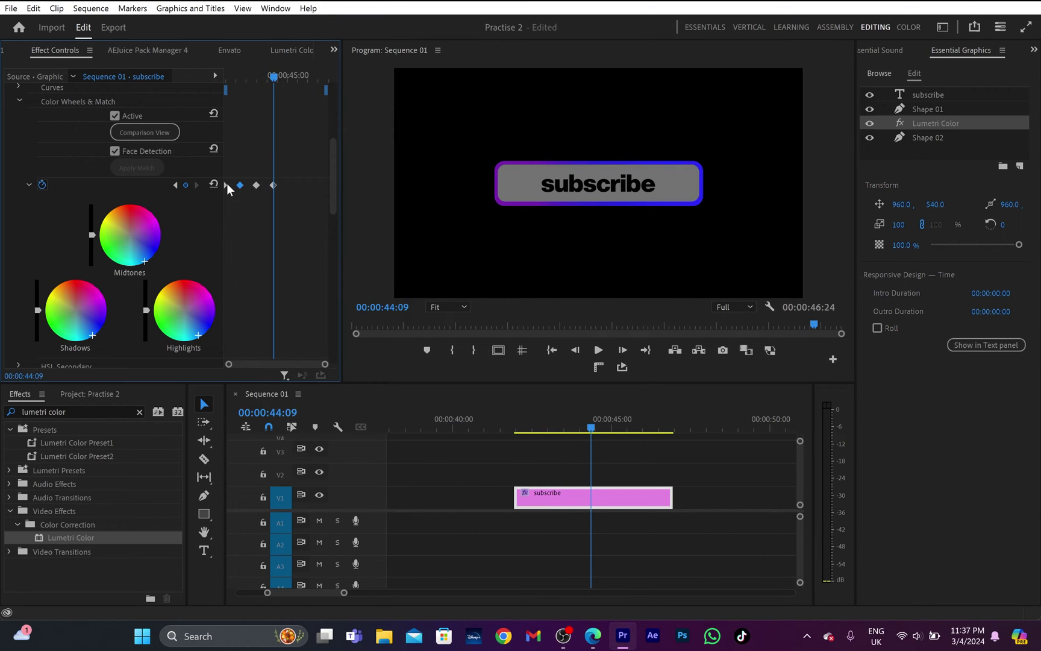
# Step: Play the clip from its start to preview the colour-cycling border
pyautogui.hotkey('shift', 'Right')
pyautogui.hotkey('shift', 'Right')
pyautogui.hotkey('shift', 'Right')
pyautogui.hotkey('shift', 'Right')
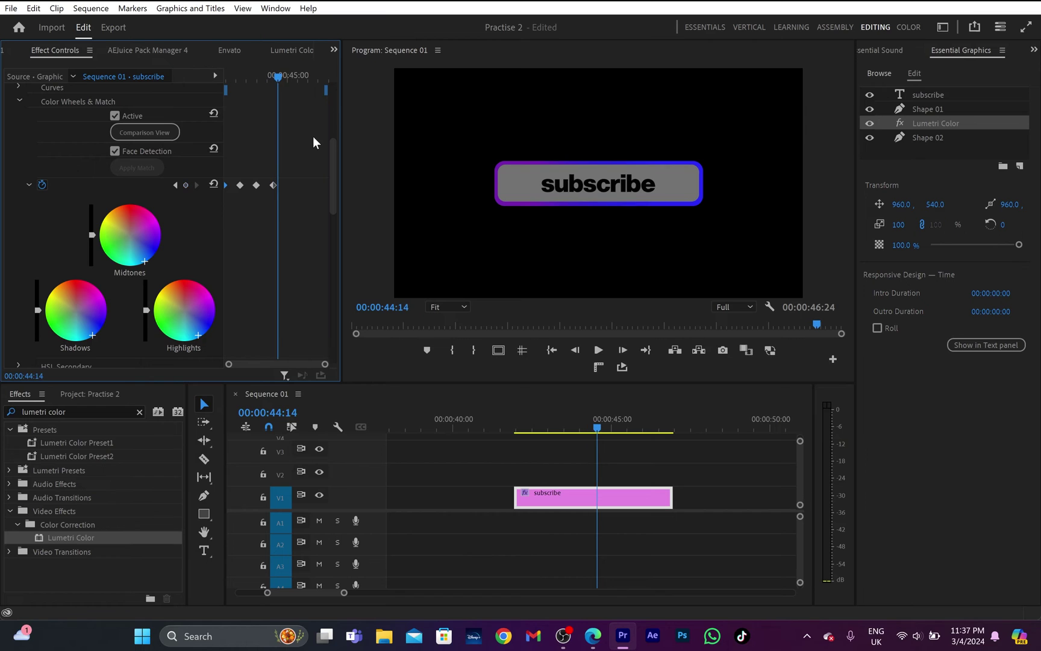
pyautogui.moveTo(290, 76); pyautogui.dragTo(225, 85)
pyautogui.press('space')
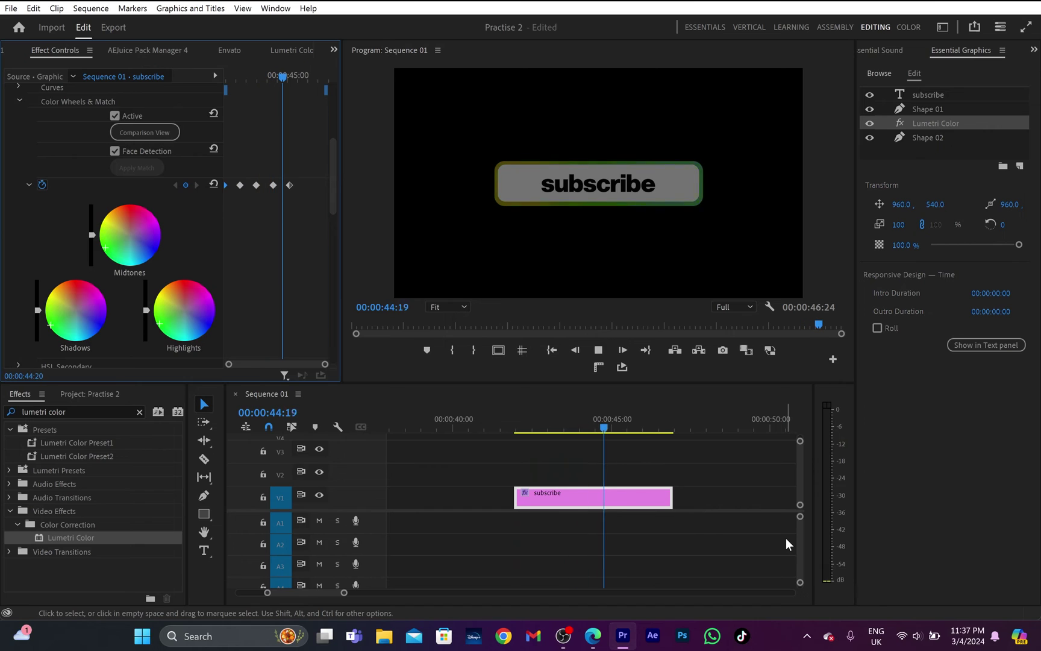
pyautogui.press('space')
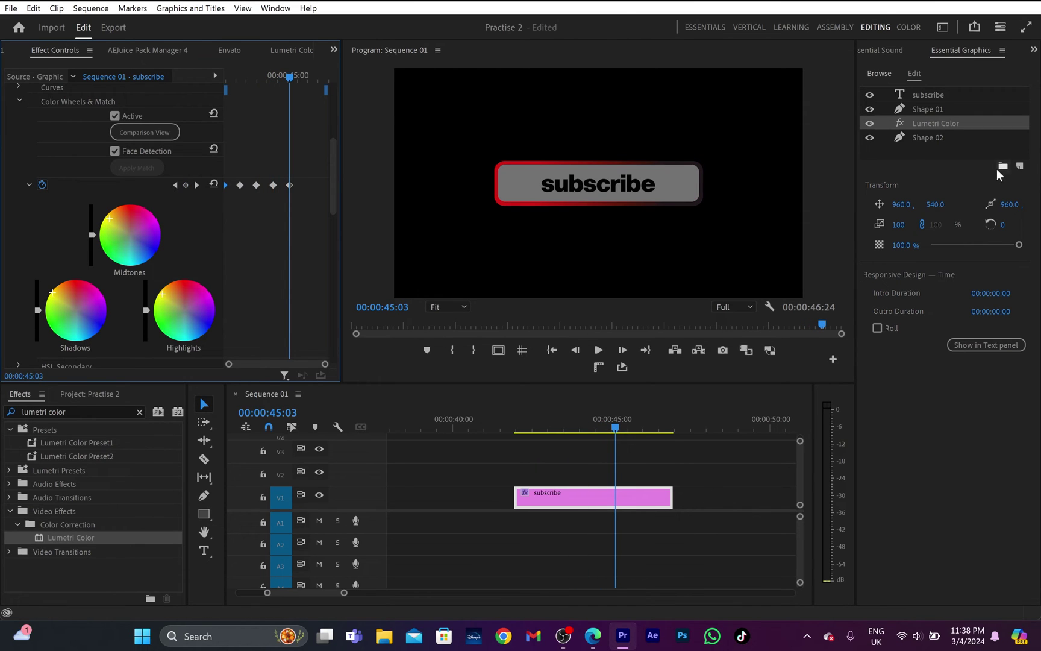
# Step: Change the Shape 01 fill from grey to white (FFFFFF), then return the playhead to the clip start
pyautogui.click(956, 109)
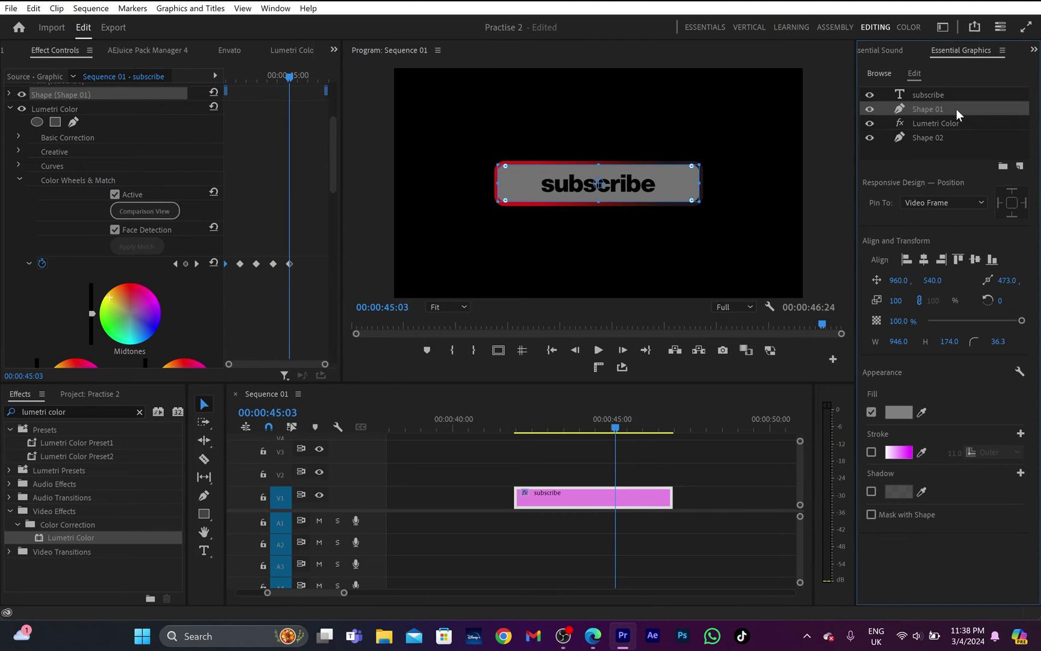
pyautogui.click(898, 412)
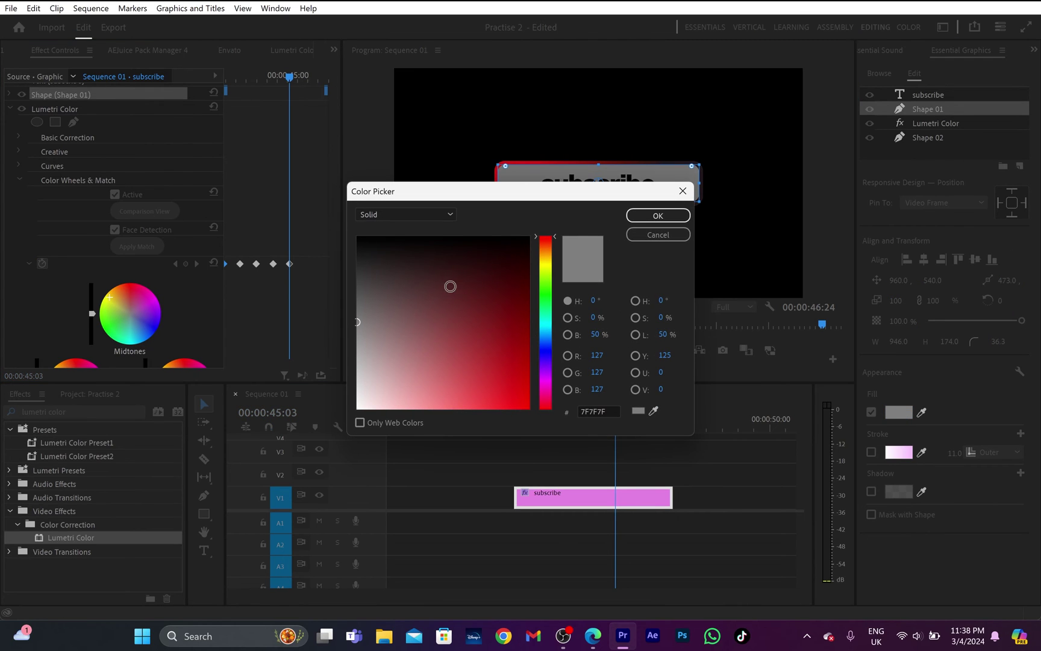
pyautogui.moveTo(387, 323); pyautogui.dragTo(352, 415)
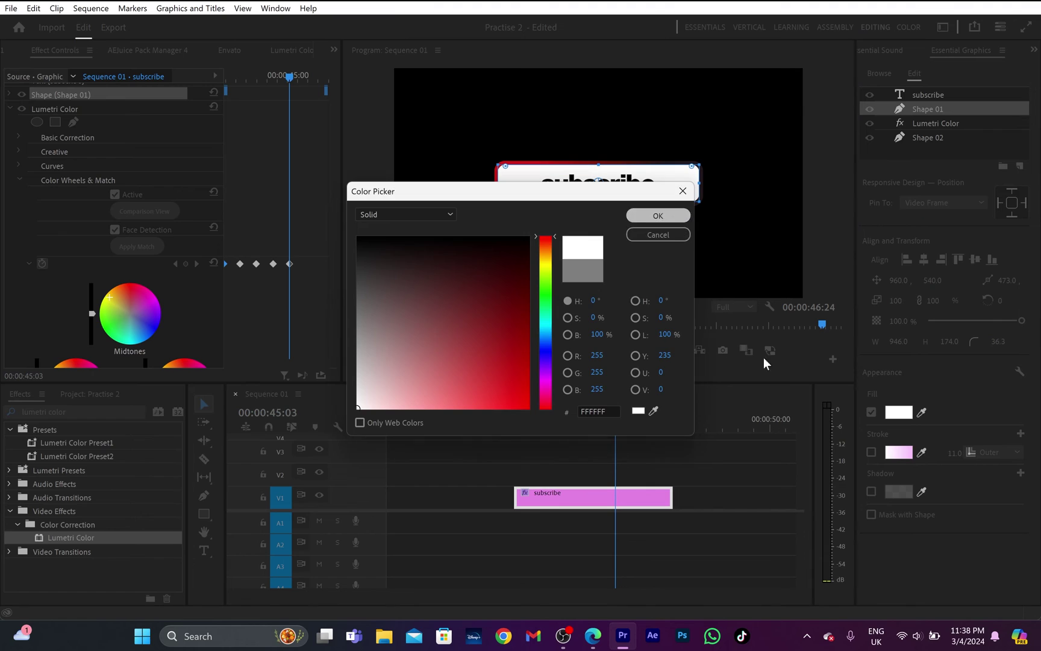
pyautogui.click(657, 215)
pyautogui.click(727, 456)
pyautogui.press('Up')
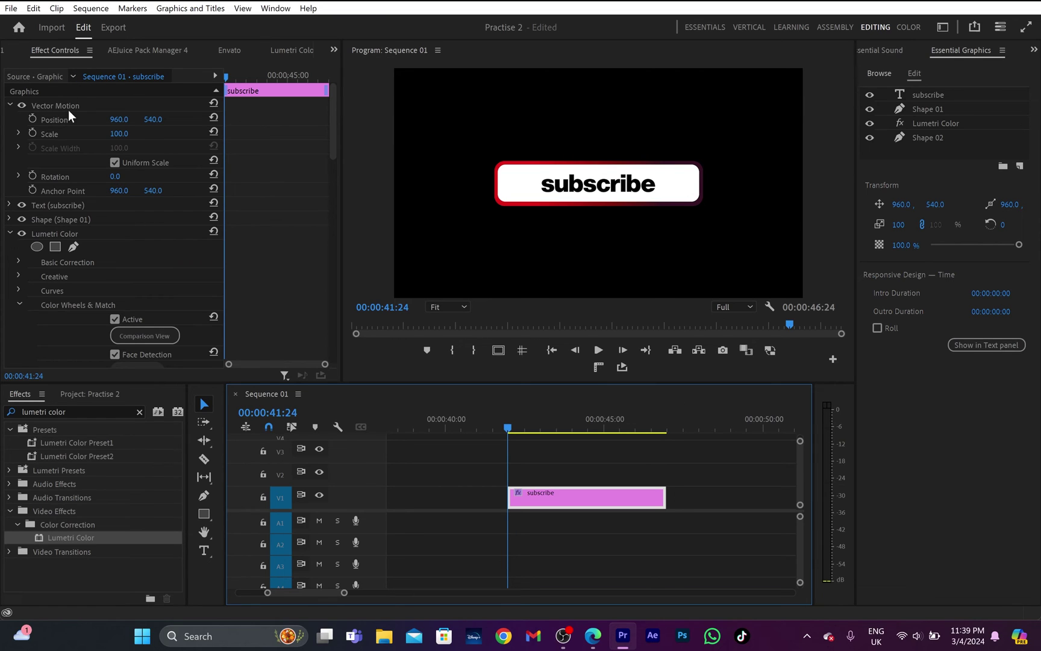
# Step: Keyframe Scale at 0 on the clip start, rising to 100 at 42:14
pyautogui.click(33, 133)
pyautogui.moveTo(121, 133); pyautogui.dragTo(61, 133)
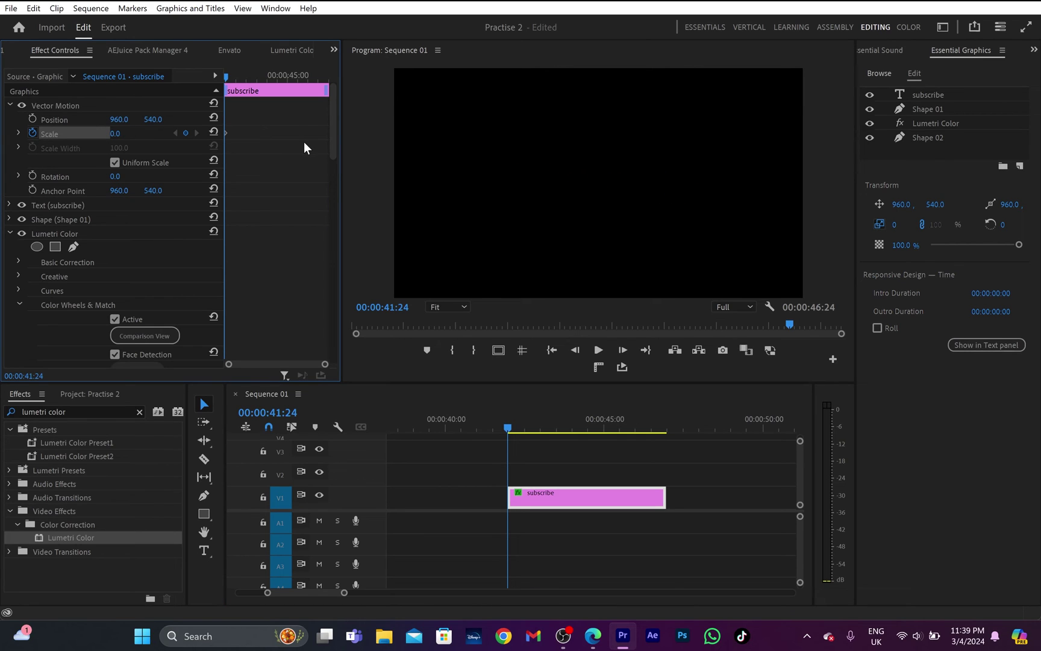
pyautogui.hotkey('shift', 'Right')
pyautogui.hotkey('shift', 'Right')
pyautogui.hotkey('shift', 'Right')
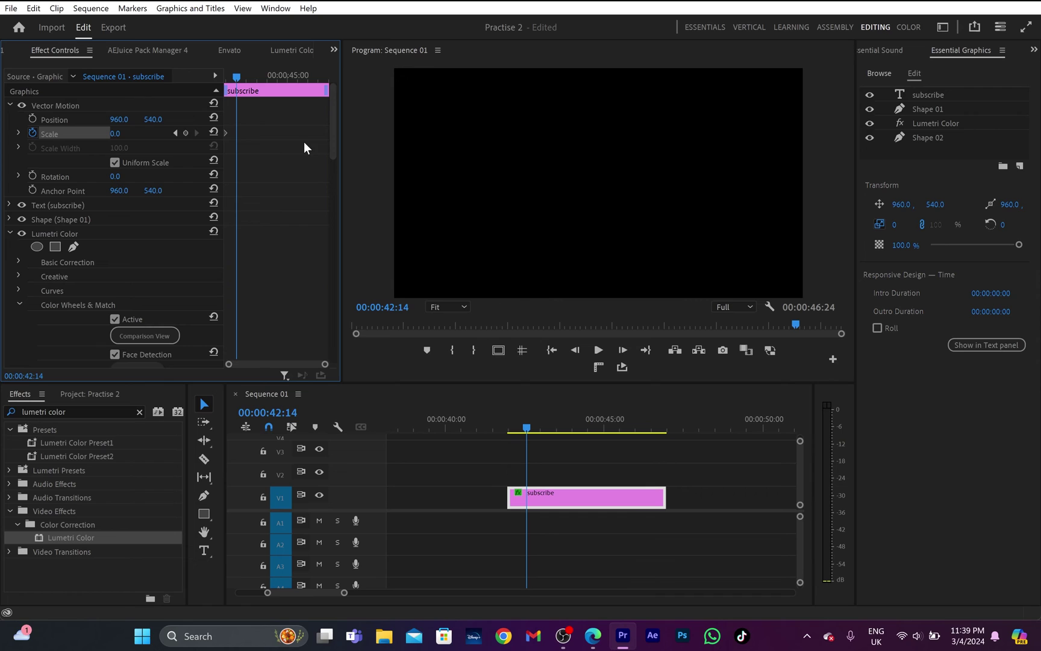
pyautogui.moveTo(116, 134); pyautogui.dragTo(162, 134)
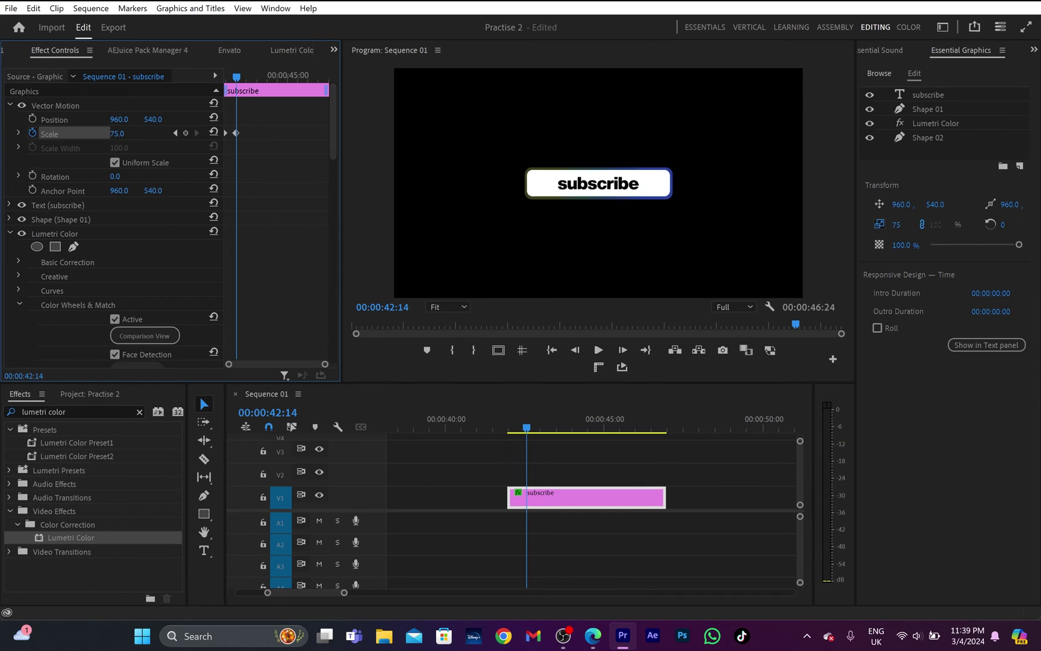
pyautogui.click(213, 132)
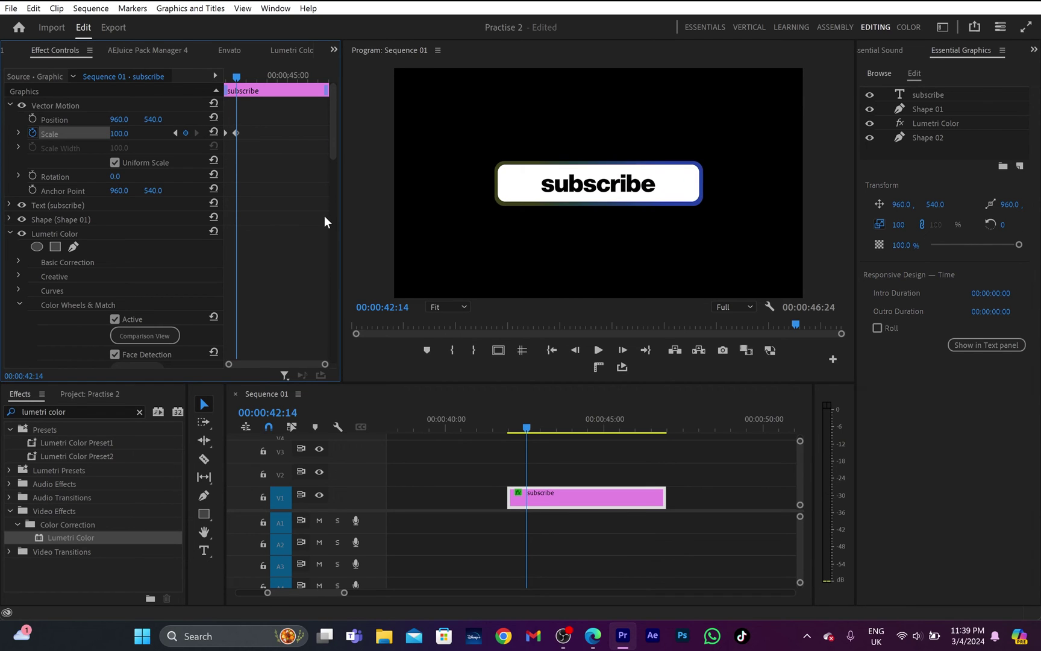
# Step: Add Scale keyframes of 95 at 42:24 and 100 at 43:09, then preview the pop-in and pulse
pyautogui.hotkey('shift', 'Right')
pyautogui.hotkey('shift', 'Right')
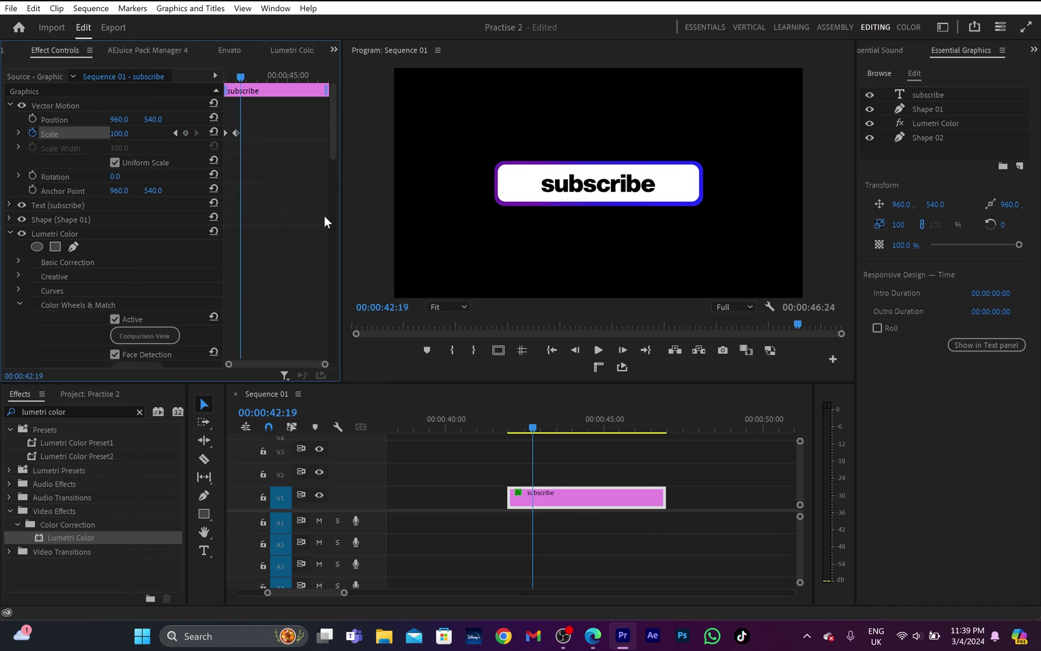
pyautogui.moveTo(132, 134); pyautogui.dragTo(129, 134)
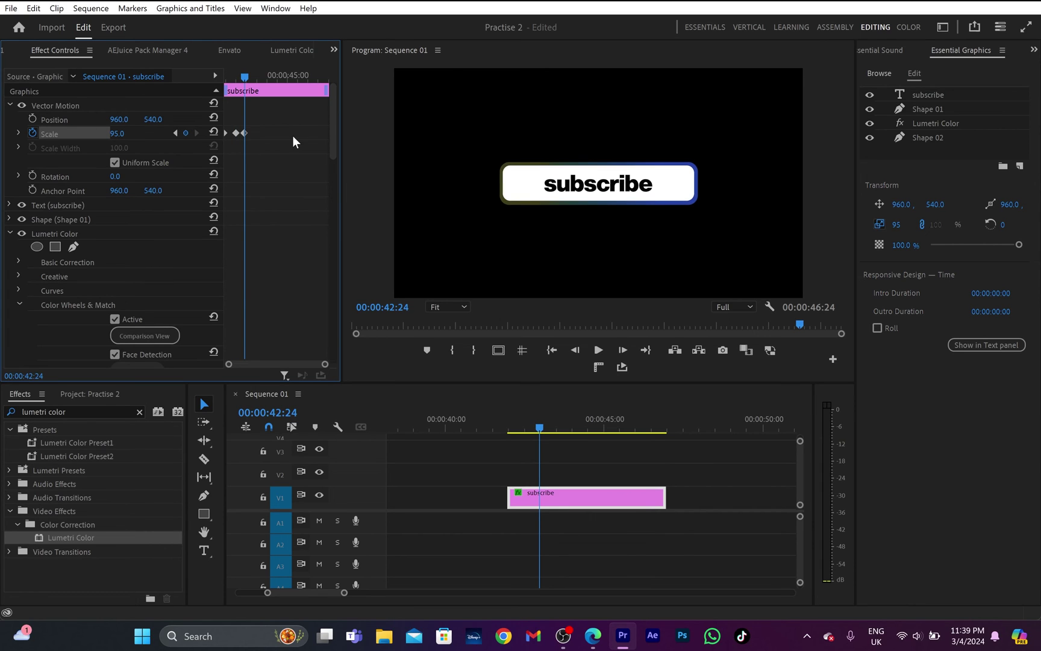
pyautogui.hotkey('shift', 'Right')
pyautogui.hotkey('shift', 'Right')
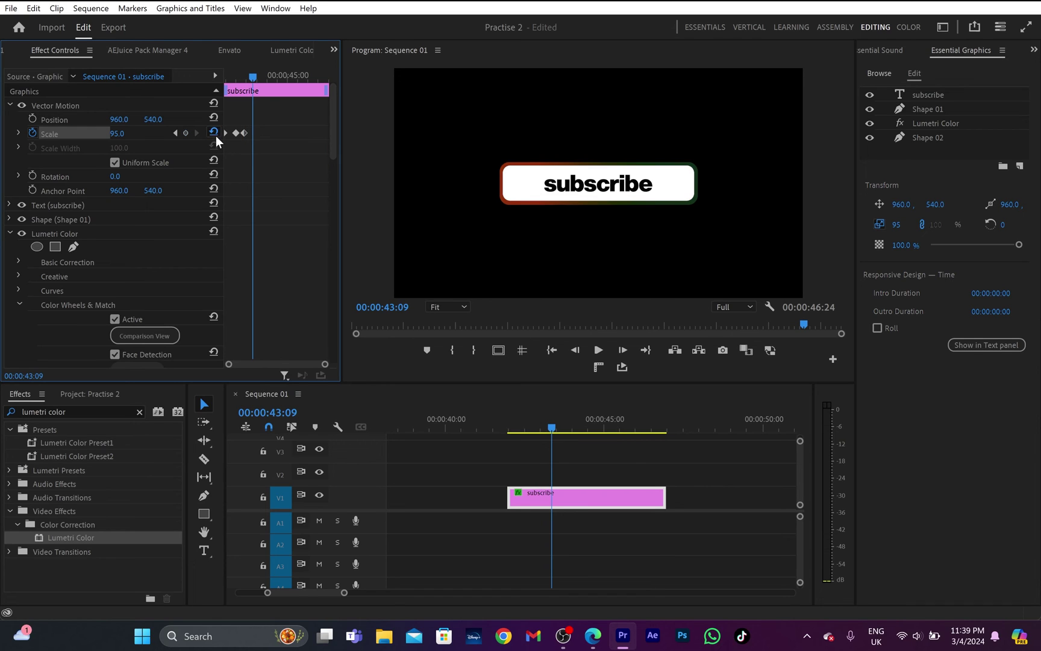
pyautogui.click(215, 133)
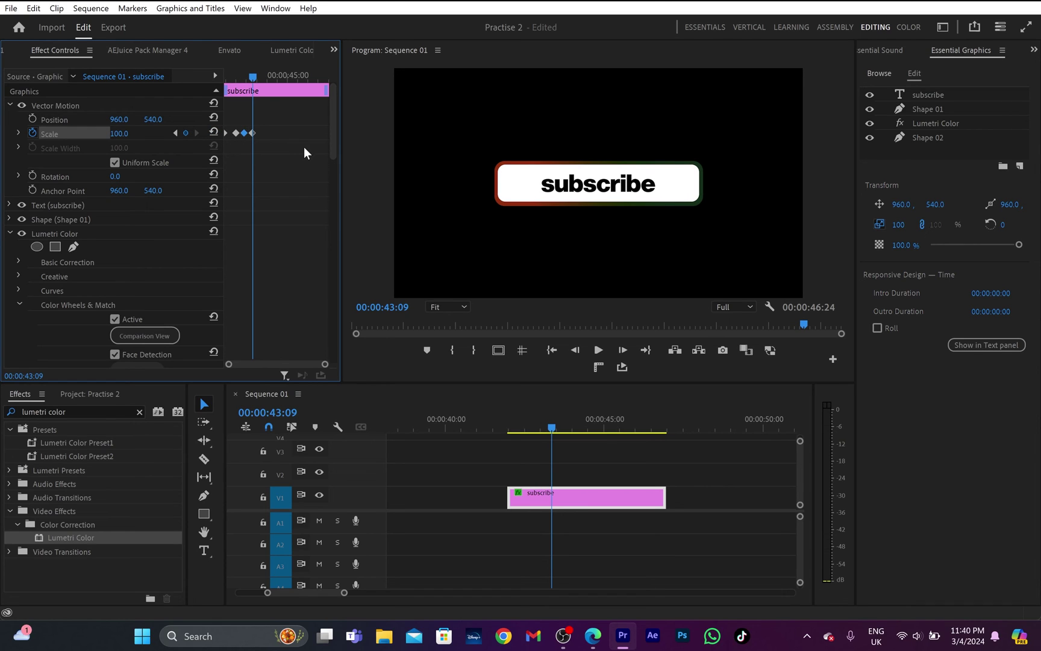
pyautogui.press('space')
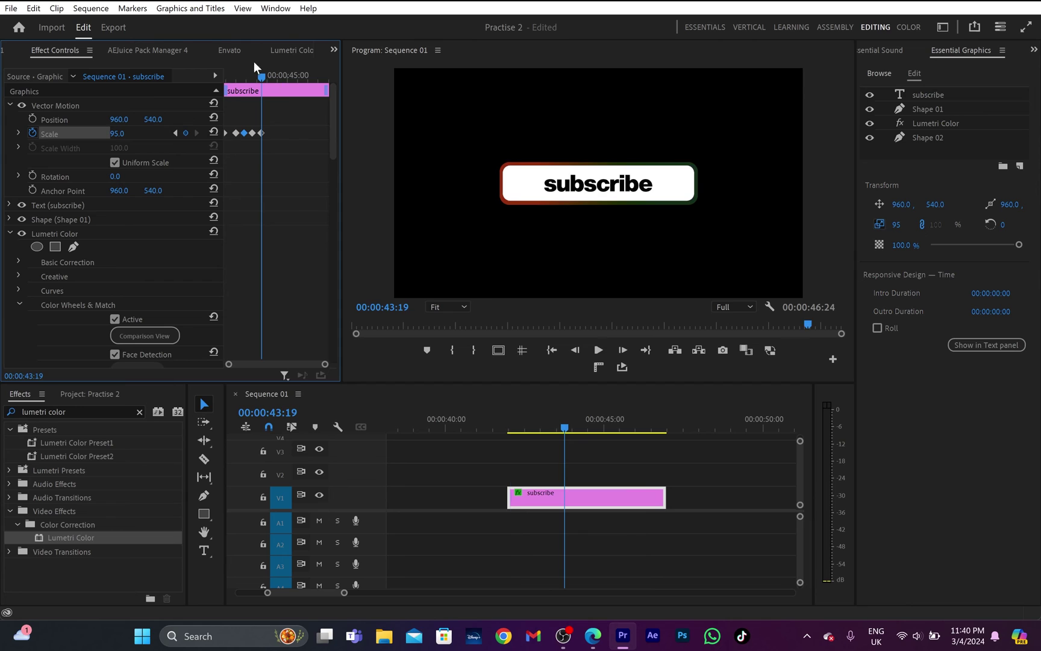
pyautogui.click(236, 75)
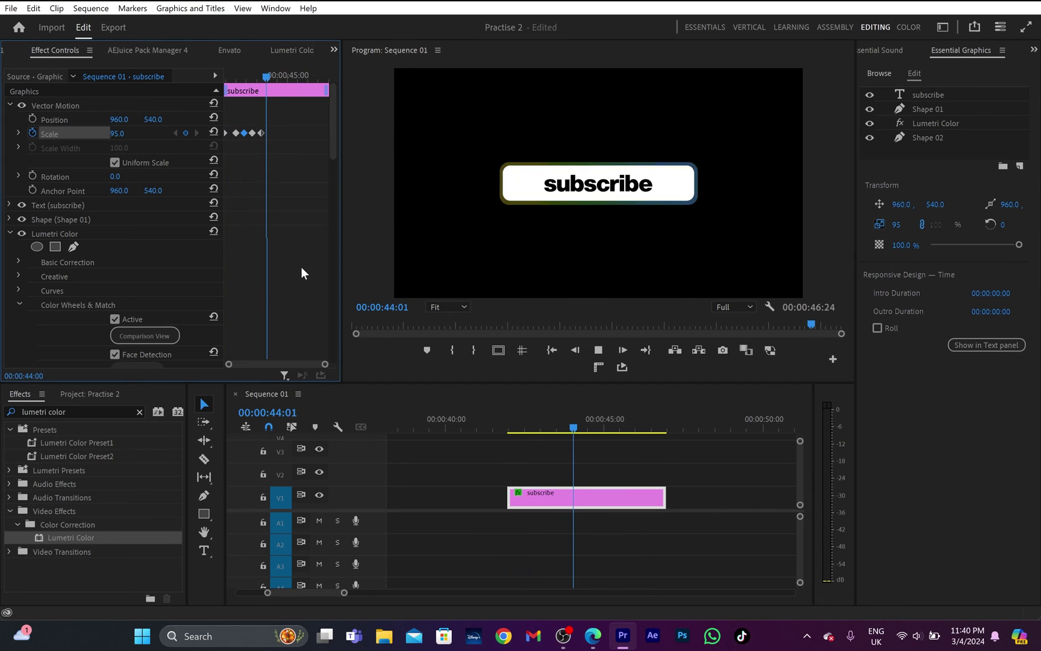
# Step: Add Scale keyframes of 100 at 44:04 and about 28 at 44:19, so the button shrinks away
pyautogui.press('space')
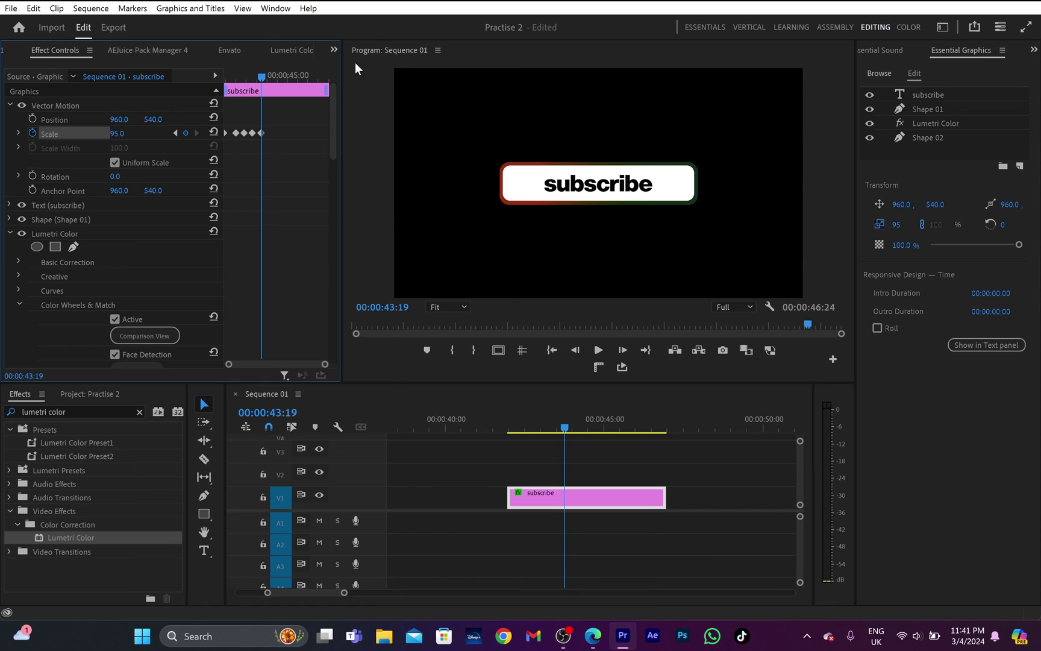
pyautogui.hotkey('shift', 'Right')
pyautogui.hotkey('shift', 'Right')
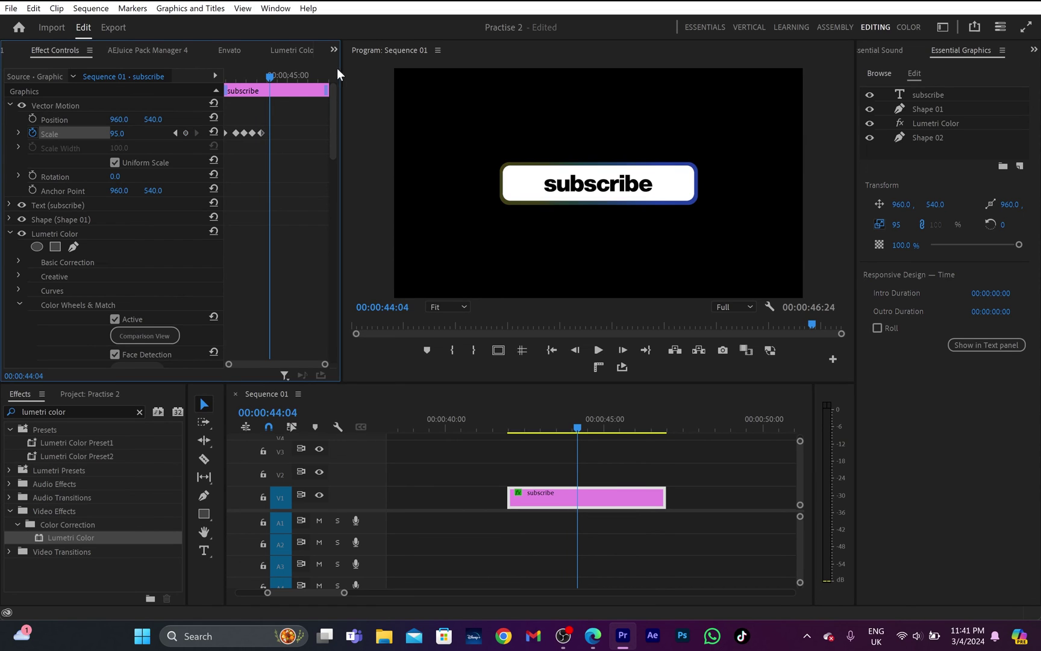
pyautogui.hotkey('ctrl', 'v')
pyautogui.hotkey('shift', 'Right')
pyautogui.hotkey('shift', 'Right')
pyautogui.hotkey('shift', 'Right')
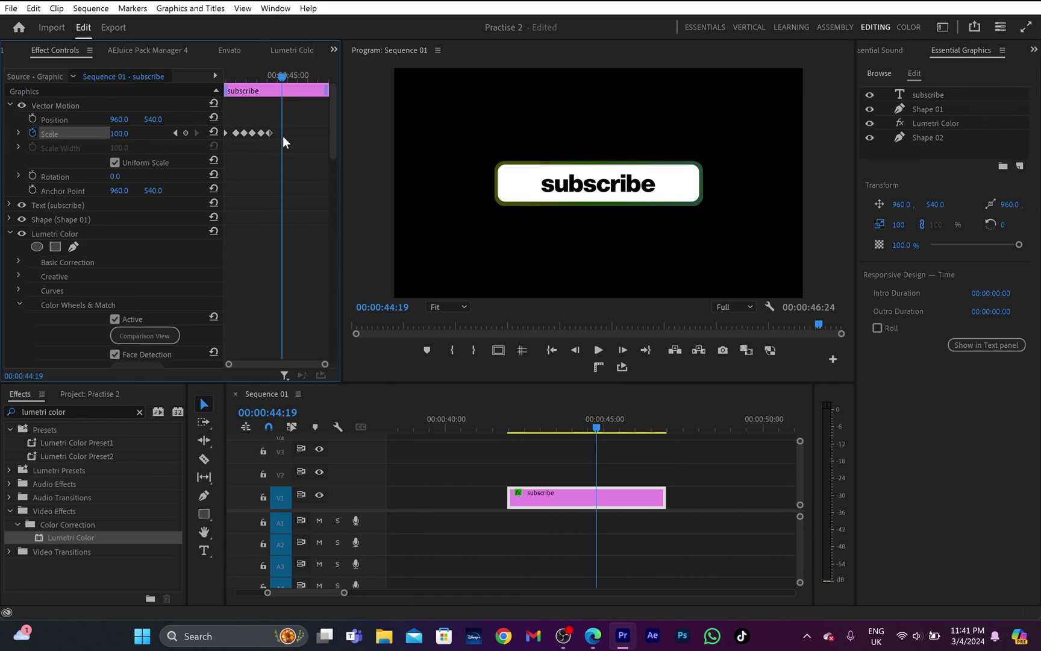
pyautogui.moveTo(130, 135); pyautogui.dragTo(75, 135)
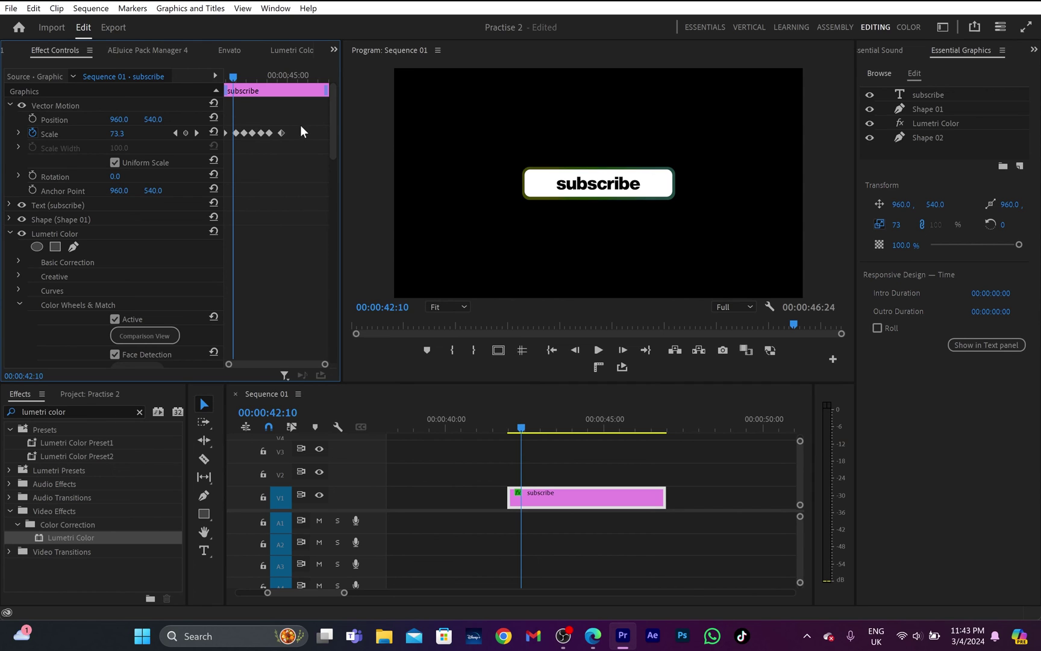
# Step: Select all Scale keyframes and give them smooth eased interpolation
pyautogui.moveTo(307, 136); pyautogui.dragTo(234, 134)
pyautogui.rightClick(239, 139)
pyautogui.click(307, 292)
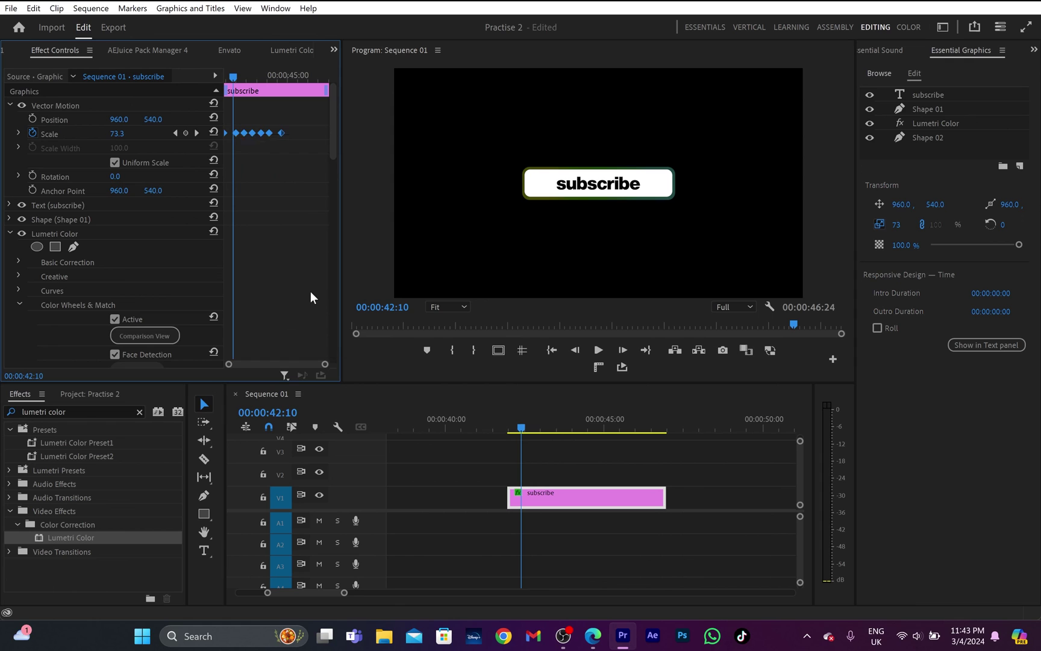